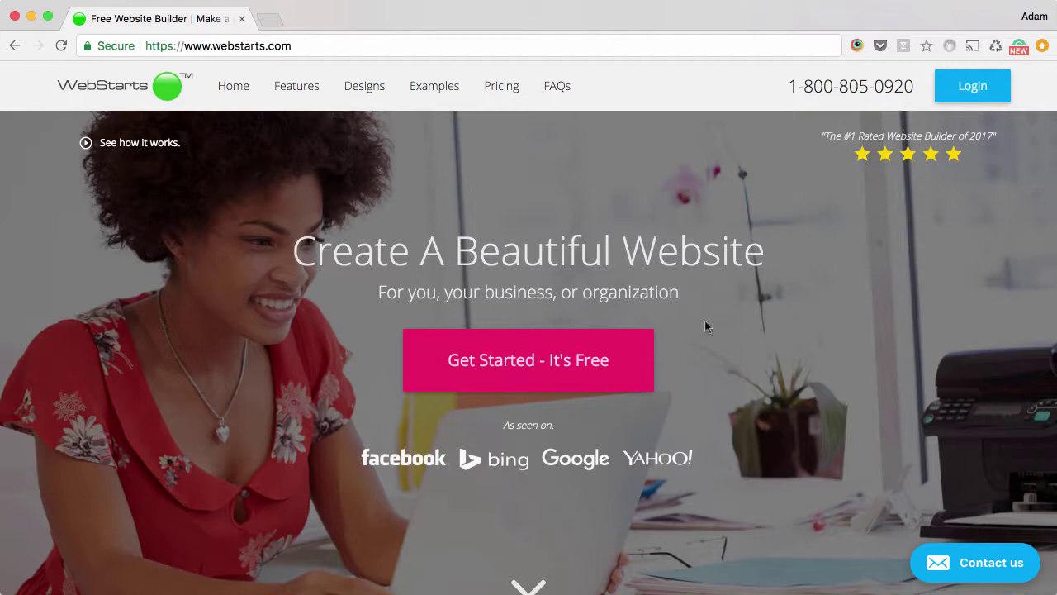
# Step: Start building a free website from the WebStarts home page
pyautogui.click(531, 355)
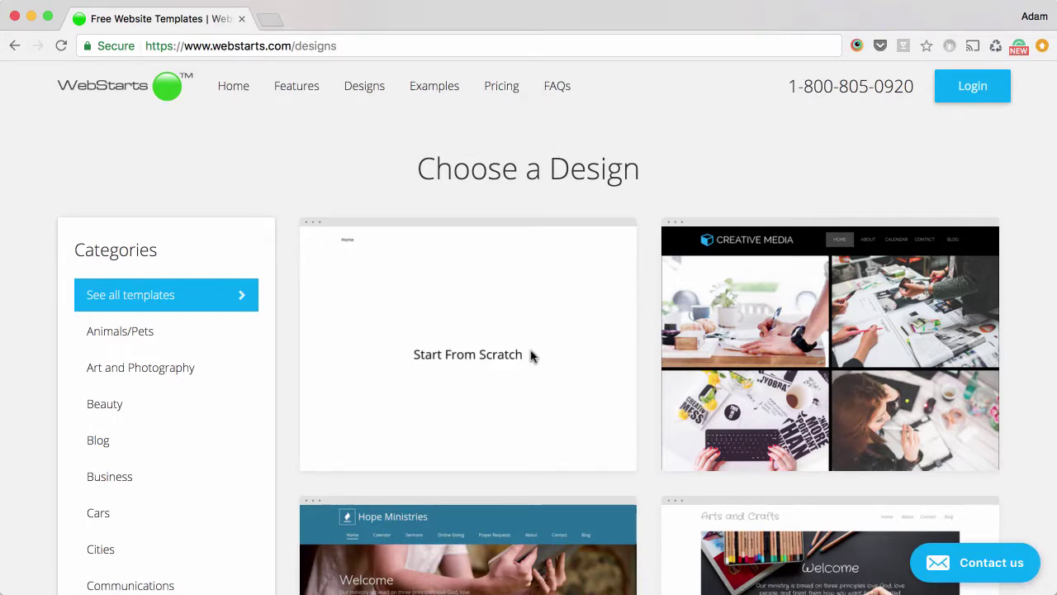
# Step: Find the Fashion Store template among the designs and choose to edit it
pyautogui.scroll(-5, 531, 355)
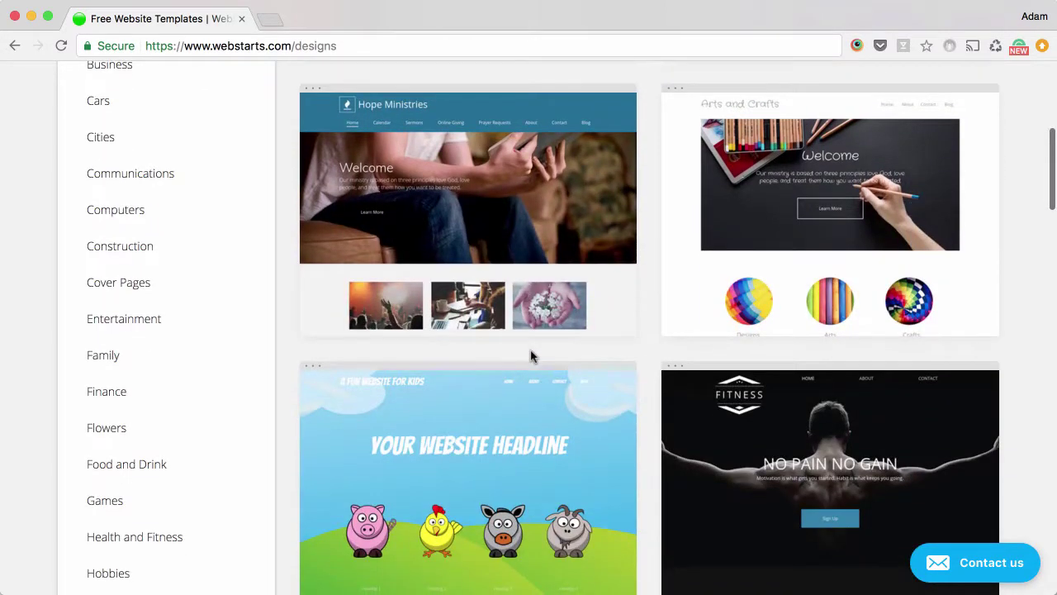
pyautogui.scroll(-9, 530, 355)
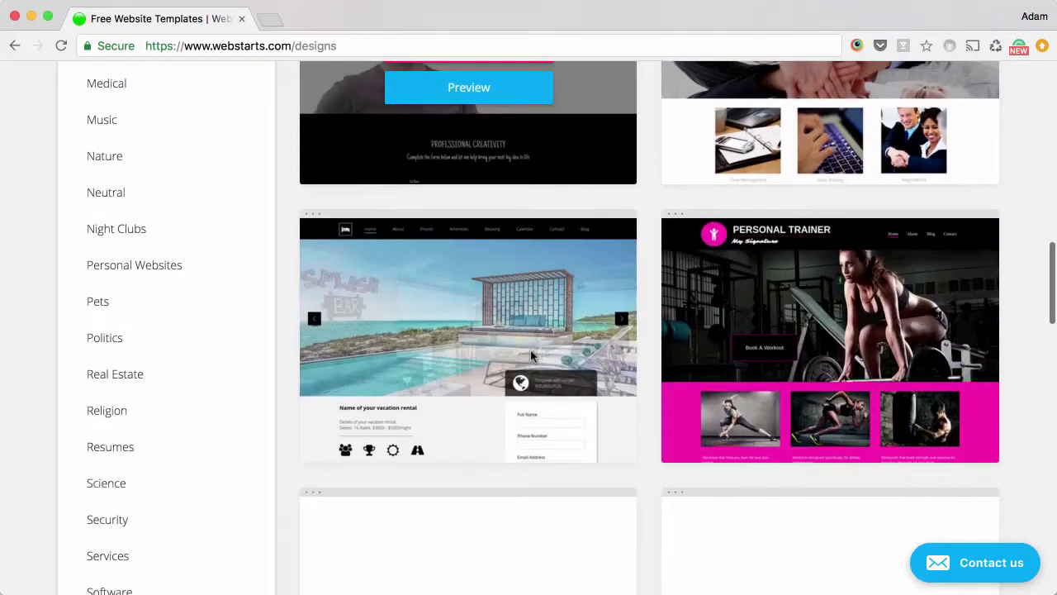
pyautogui.scroll(-4, 530, 355)
pyautogui.scroll(6, 530, 355)
pyautogui.scroll(-10, 520, 313)
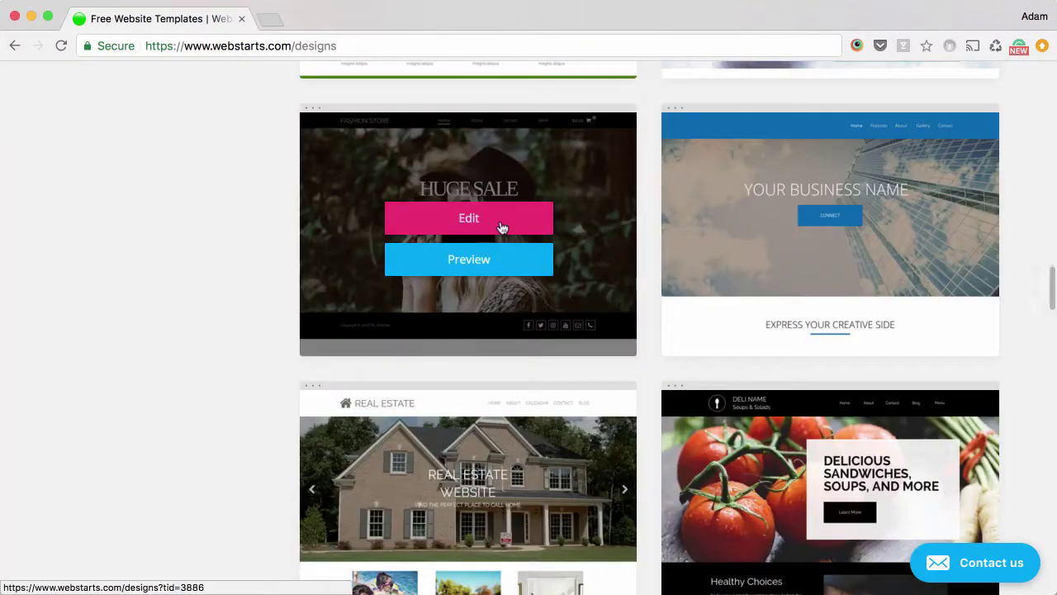
pyautogui.click(501, 220)
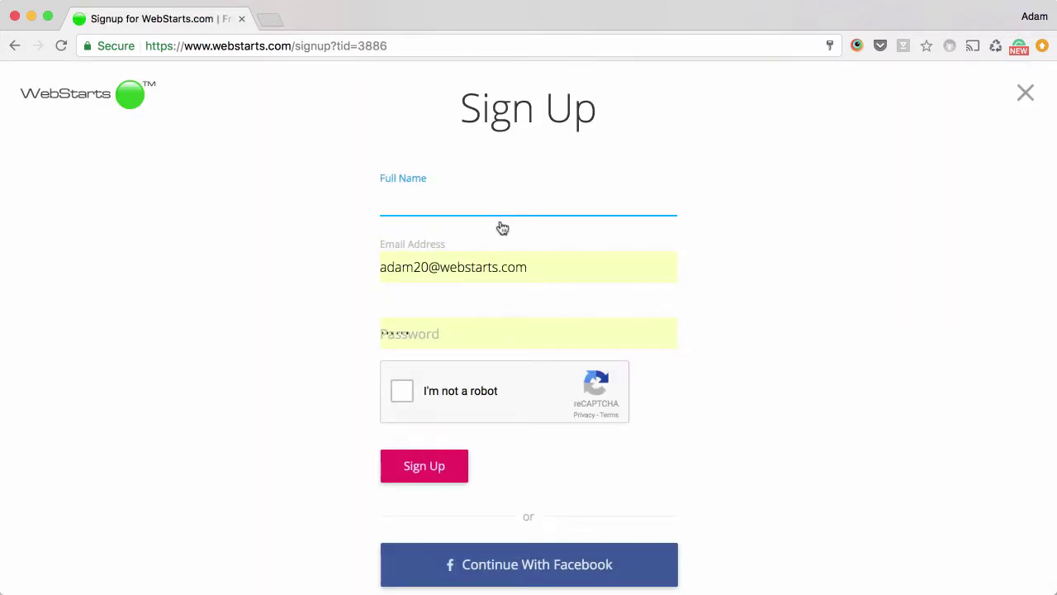
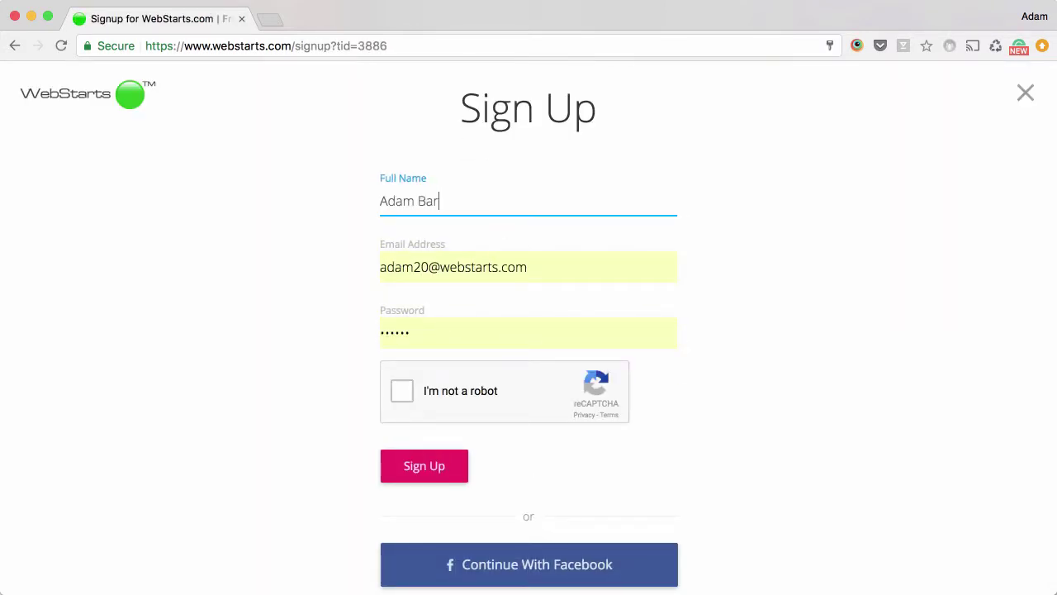
# Step: Enter the user's full name, e-mail and account password, pass the reCAPTCHA, and sign up
pyautogui.press('Tab')
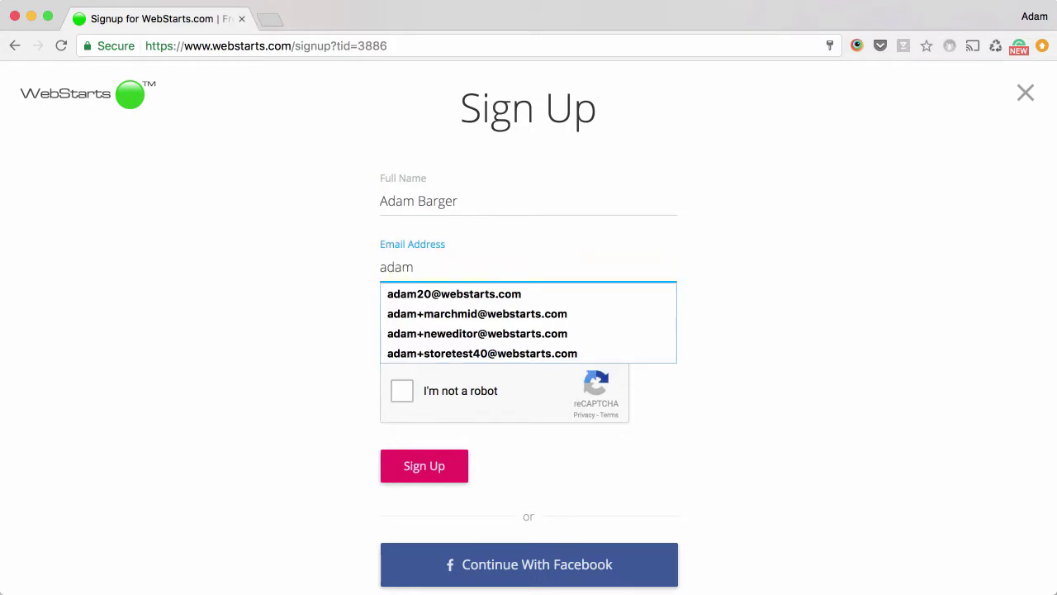
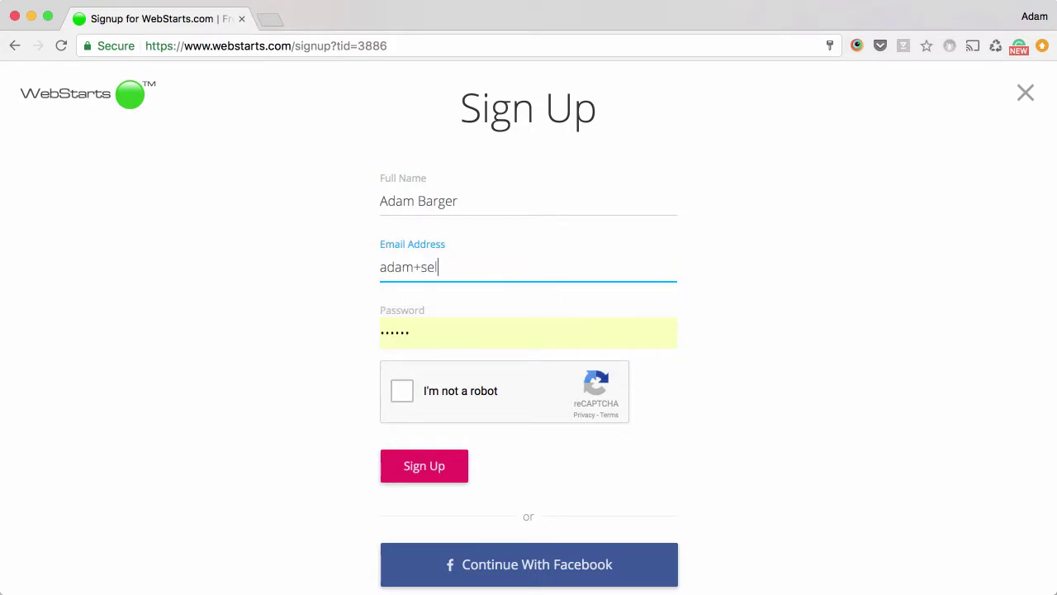
pyautogui.press('Tab')
pyautogui.write('••')
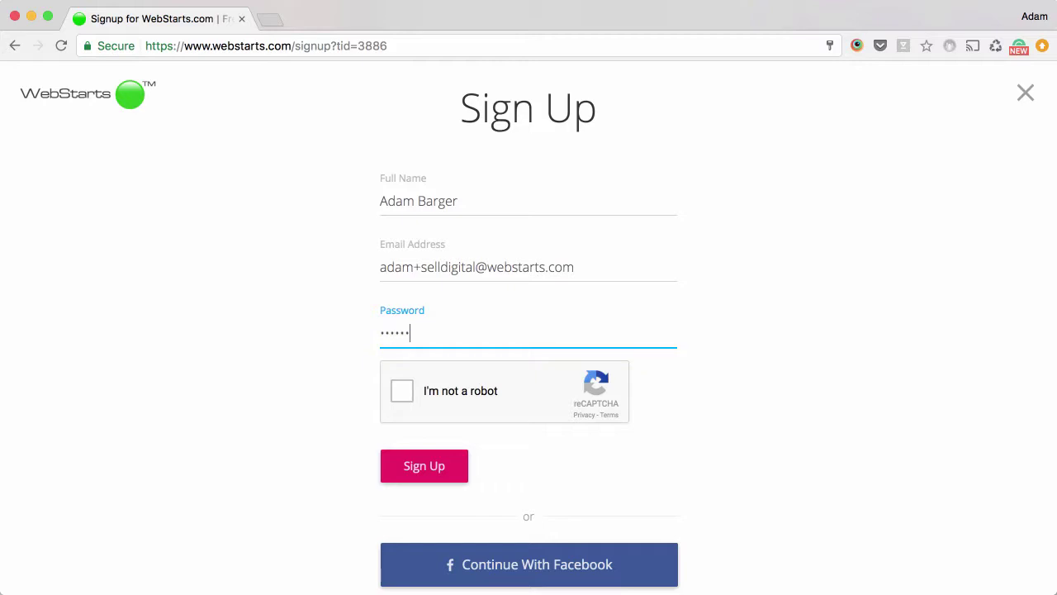
pyautogui.click(404, 396)
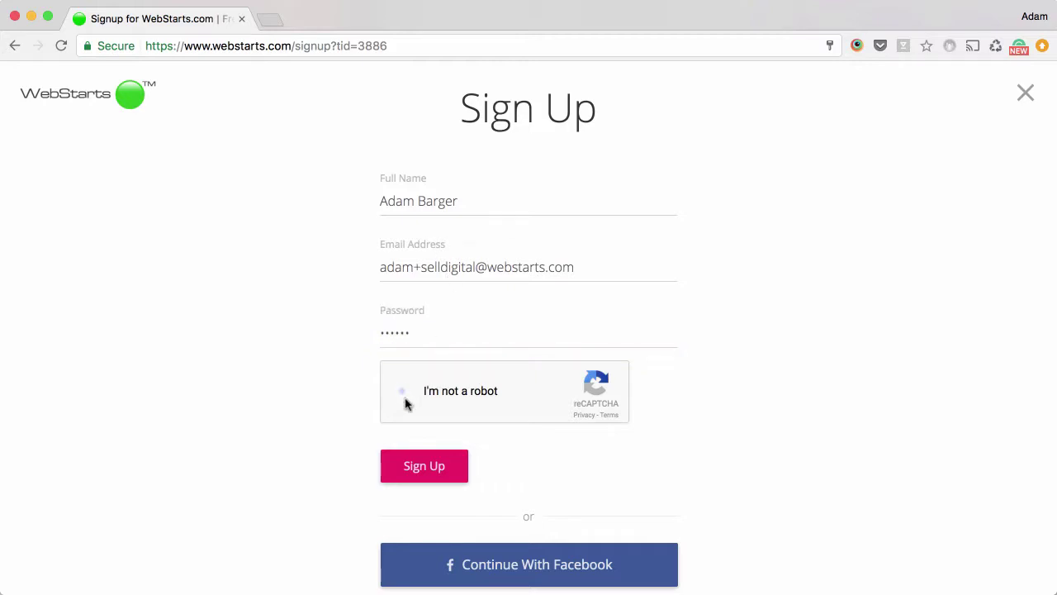
pyautogui.click(434, 475)
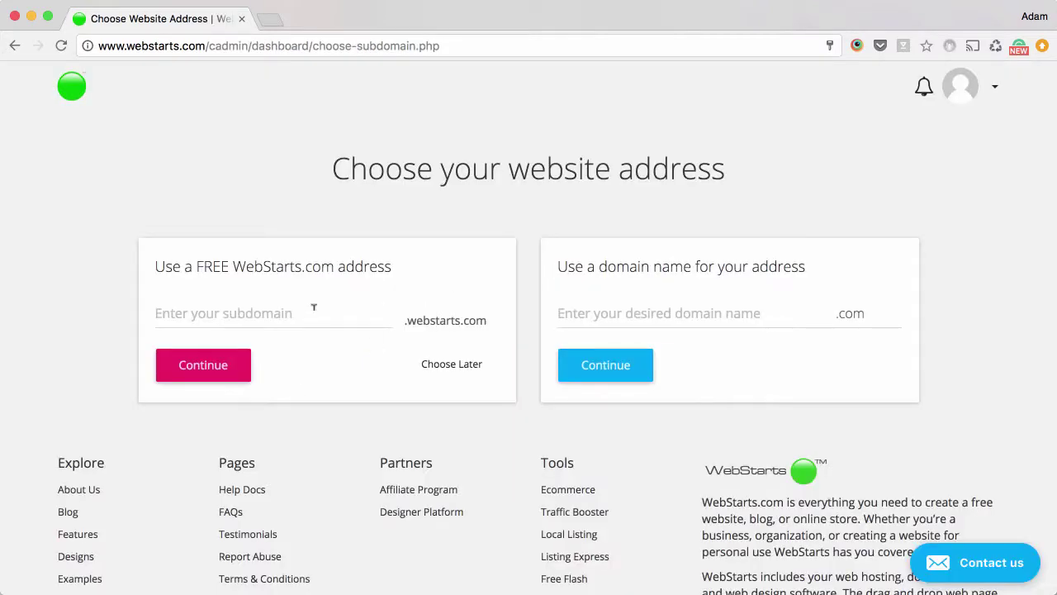
# Step: Claim the free subdomain 'selldigital' and scroll down the site dashboard
pyautogui.click(314, 307)
pyautogui.write('selldigital')
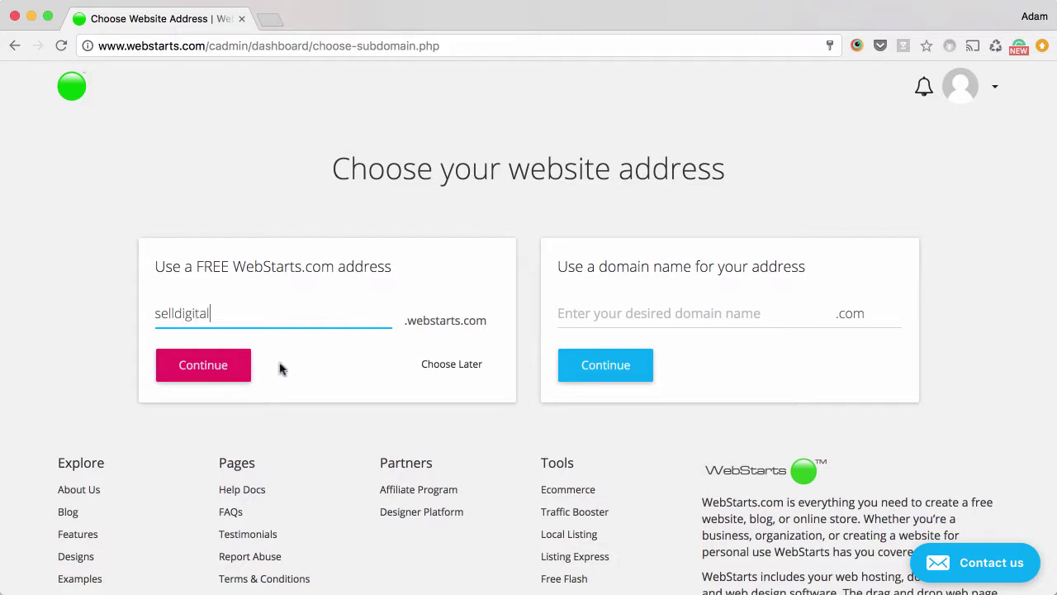
pyautogui.click(226, 371)
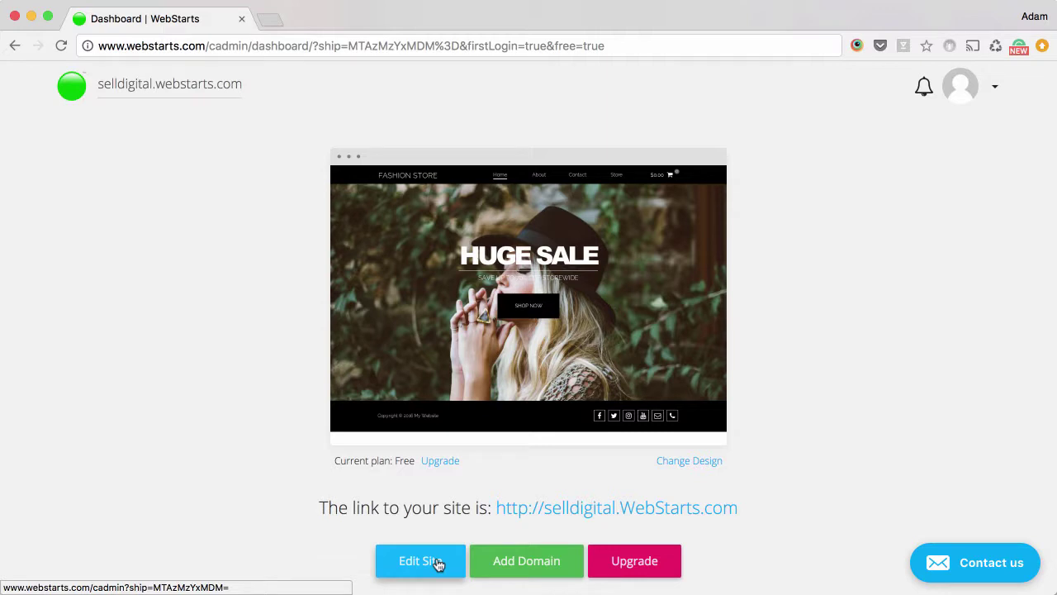
pyautogui.scroll(-5, 438, 564)
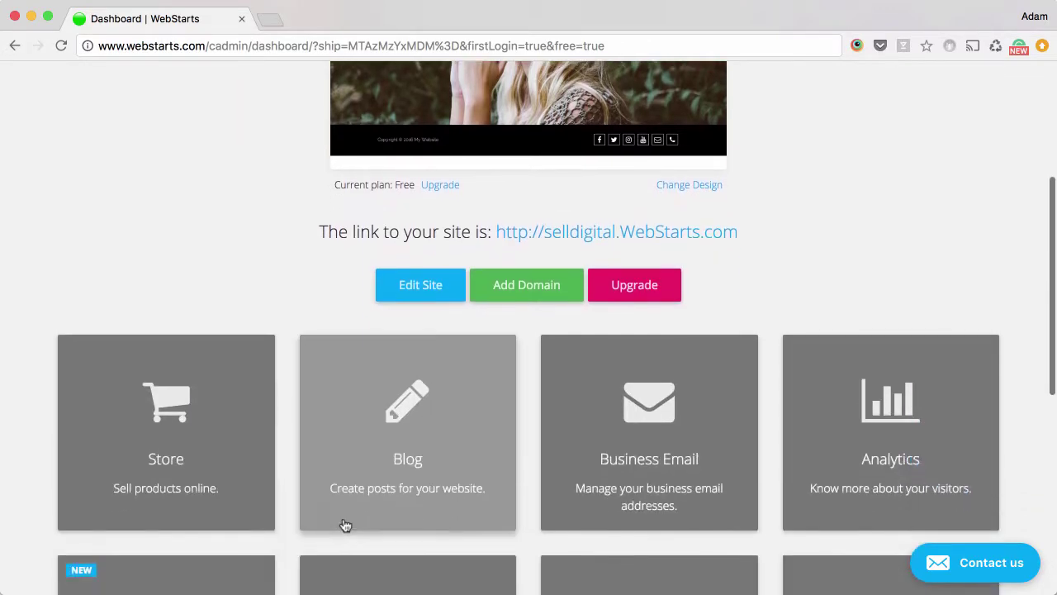
# Step: In the site editor, go to the Store page and set up the store on the FREE plan
pyautogui.click(420, 284)
pyautogui.moveTo(99, 85)
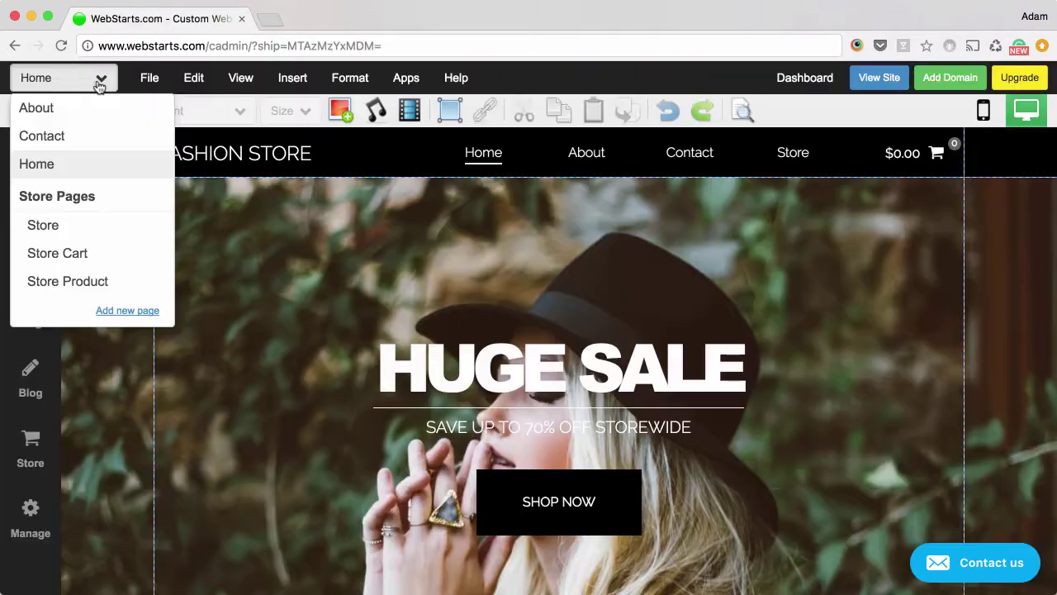
pyautogui.click(71, 227)
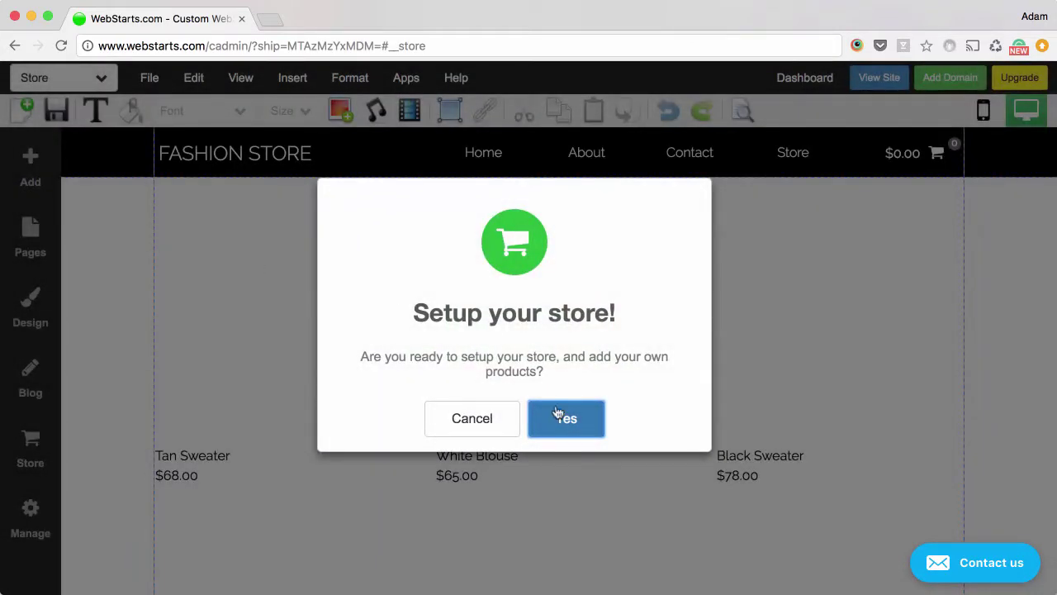
pyautogui.click(558, 414)
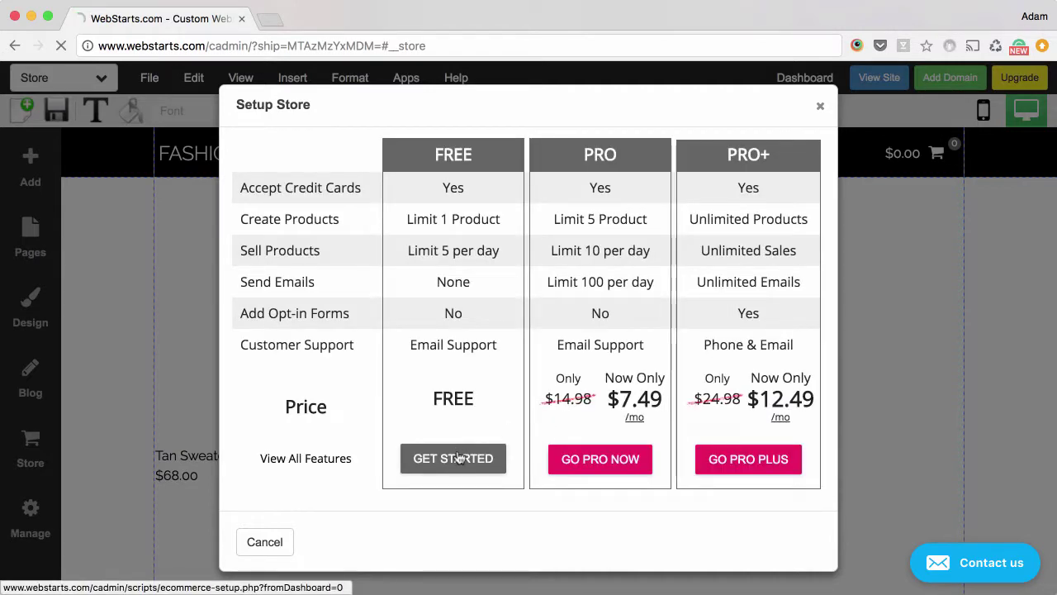
pyautogui.click(459, 454)
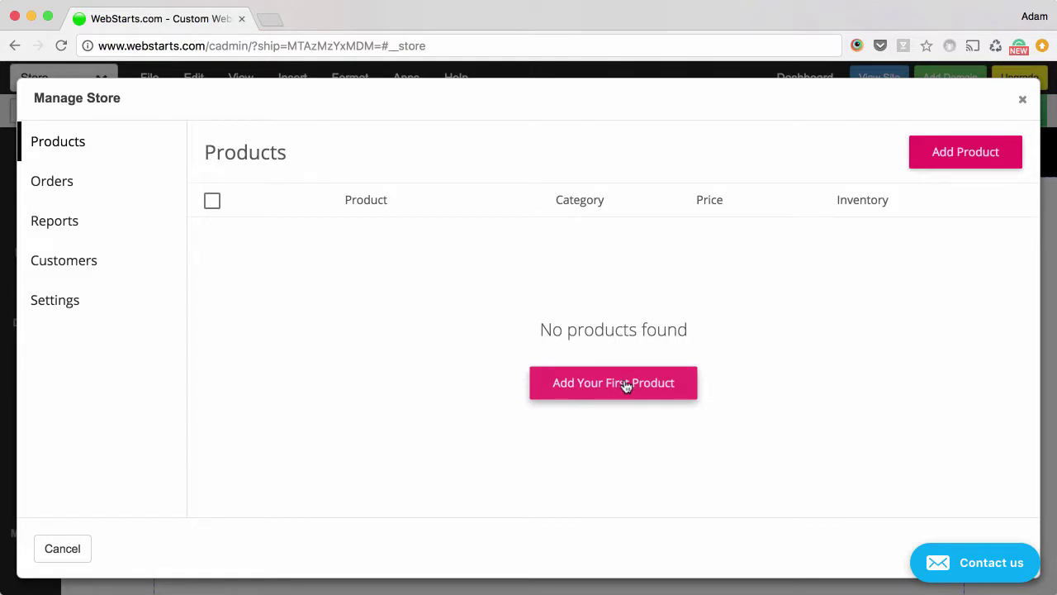
# Step: Add the first product and give it the title 'Digital Attachments'
pyautogui.click(625, 383)
pyautogui.click(300, 264)
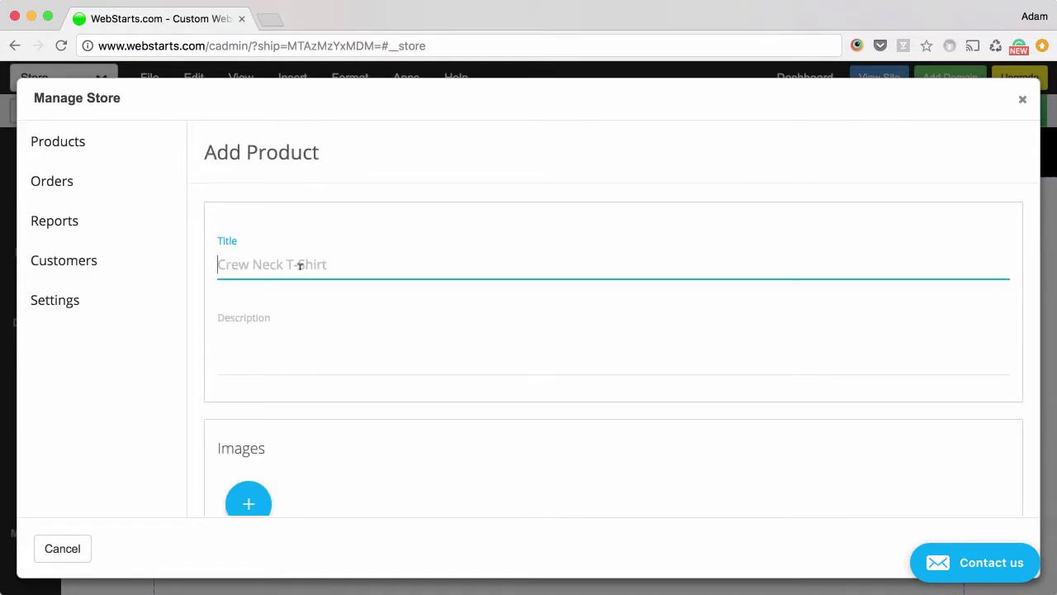
pyautogui.write('Dig')
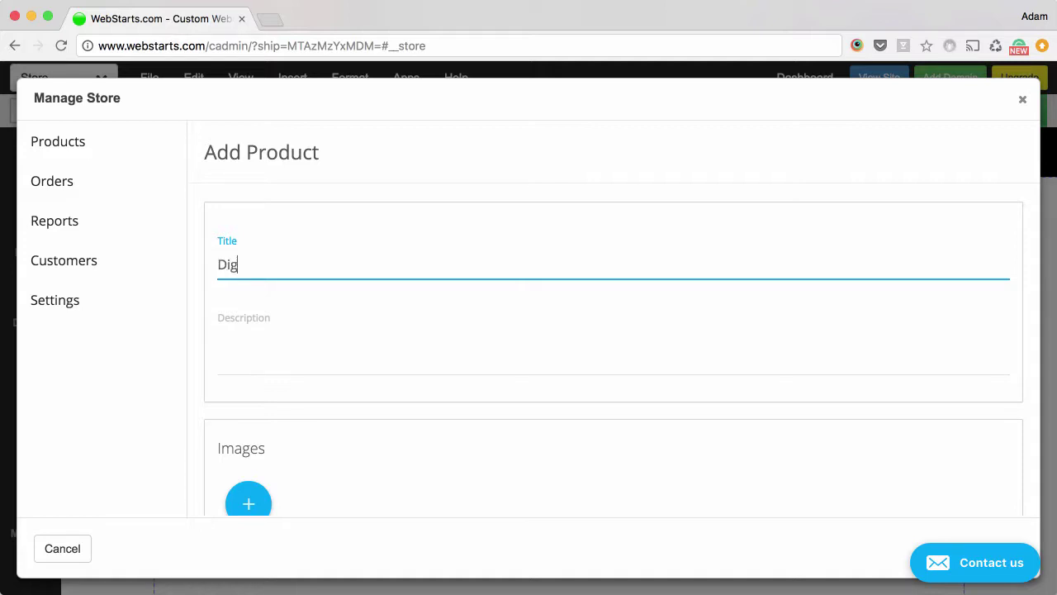
pyautogui.write('itia Attachments')
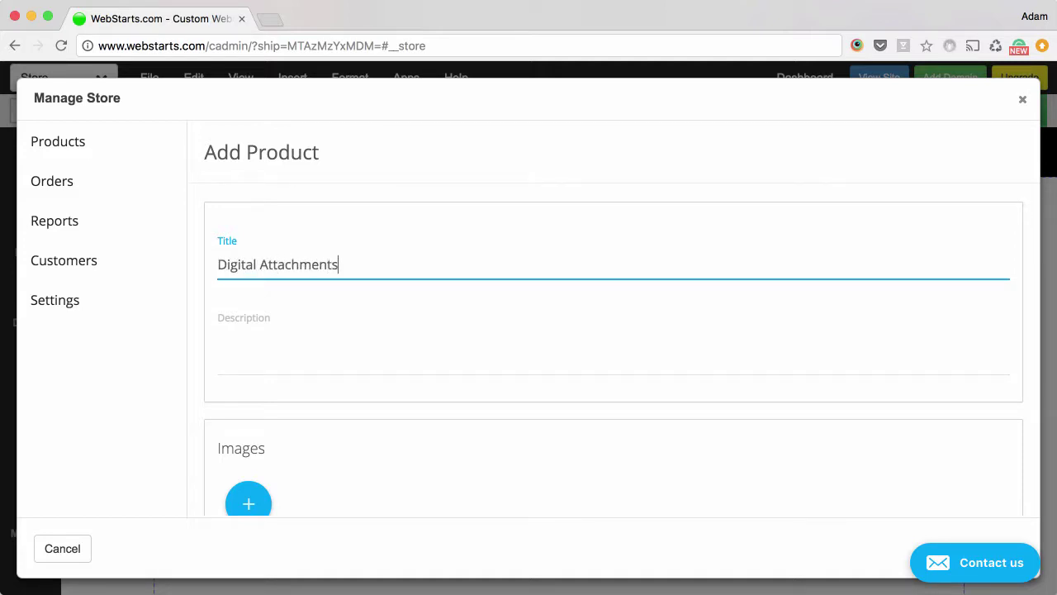
# Step: Describe it as an example of selling a digital product through the WebStarts Store
pyautogui.click(327, 346)
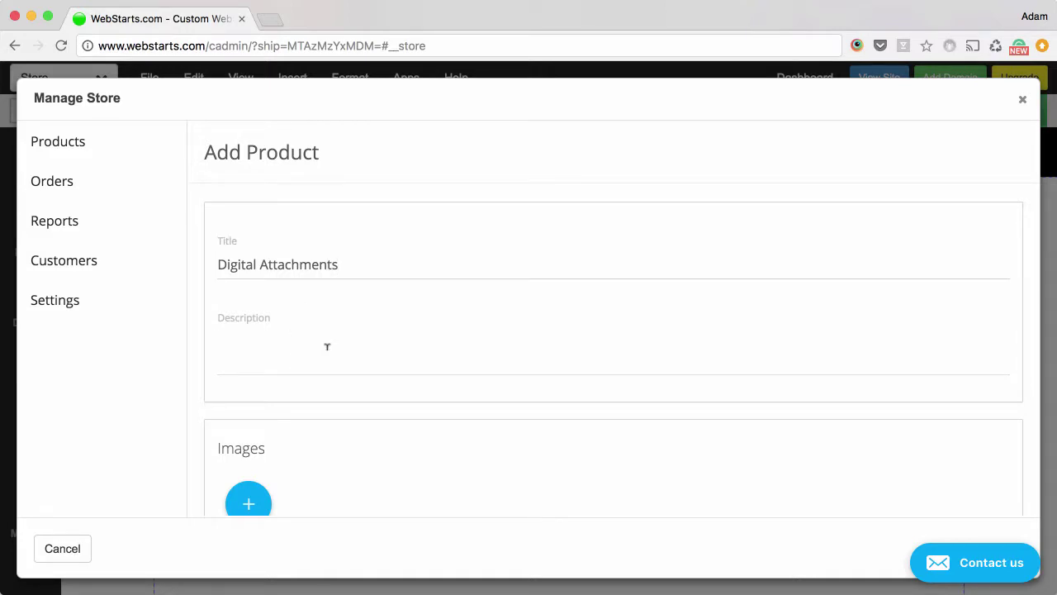
pyautogui.write('An example of how ot sel')
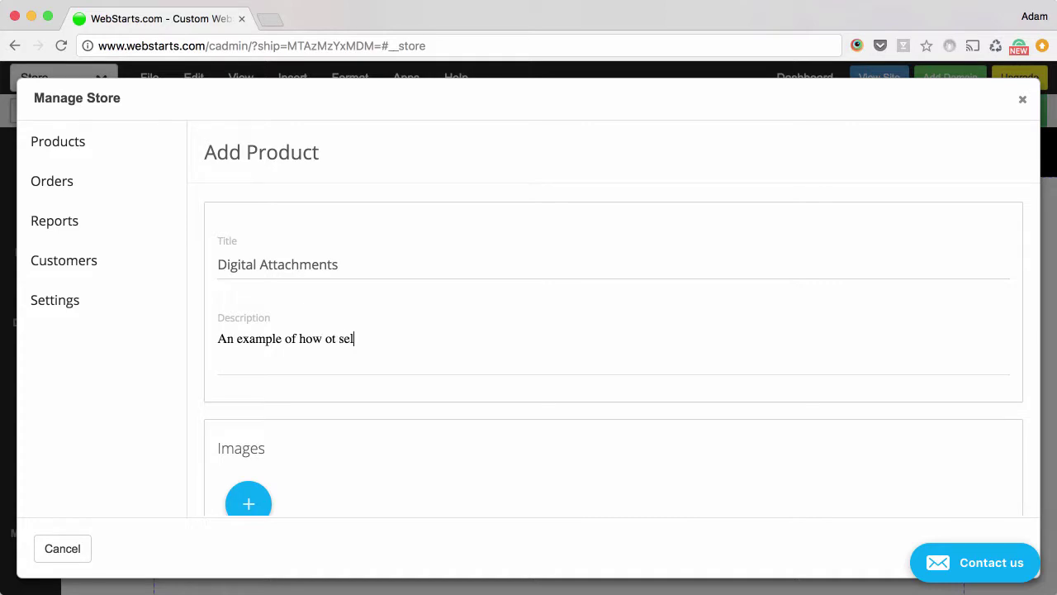
pyautogui.write('l a digital product through the ')
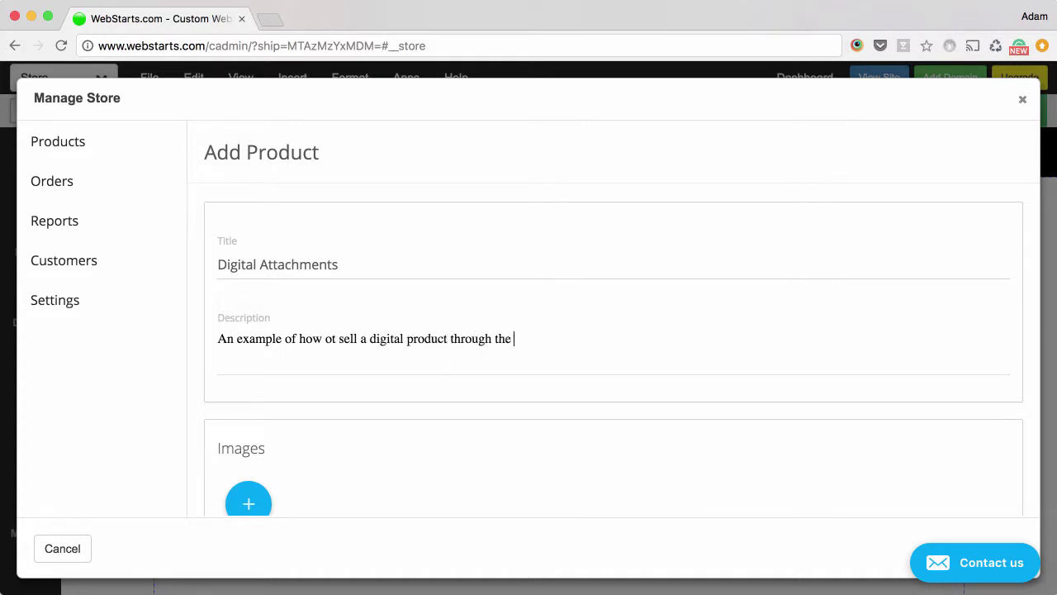
pyautogui.write('WebSTarts')
pyautogui.press('BackSpace')
pyautogui.press('BackSpace')
pyautogui.write('tarts Stor')
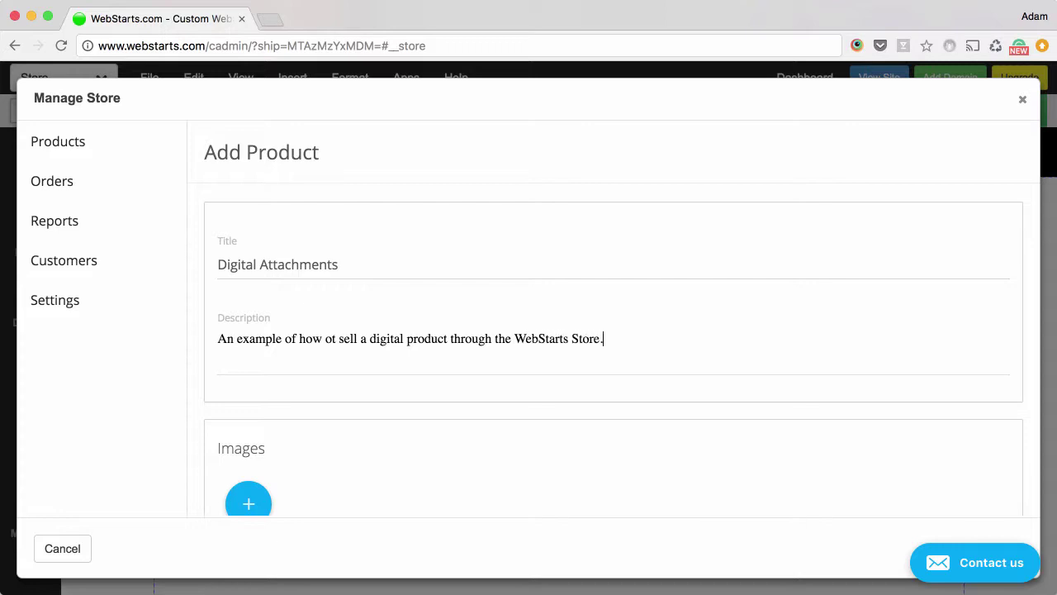
pyautogui.scroll(-5, 326, 347)
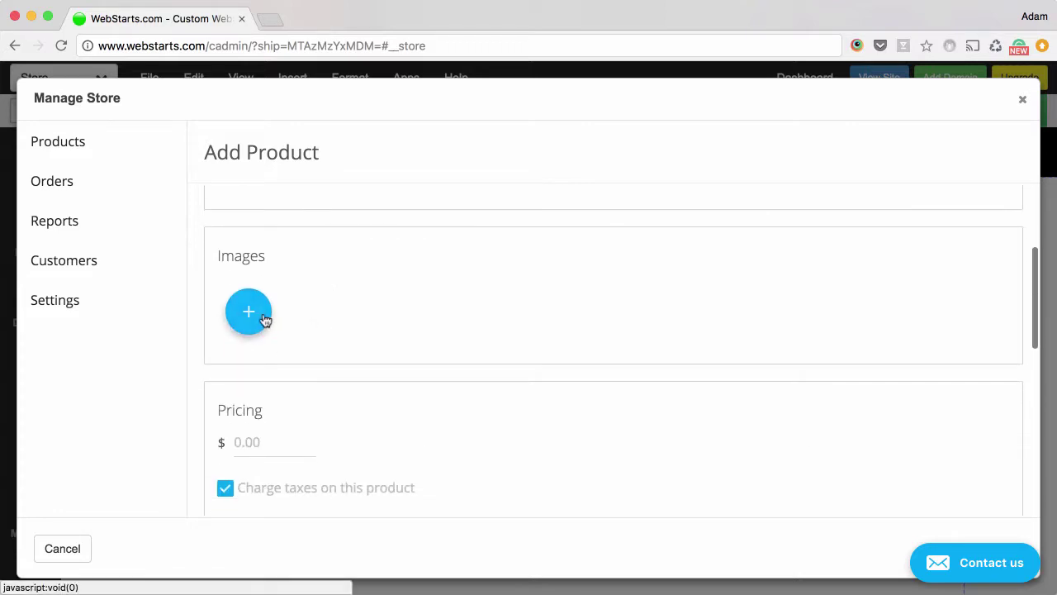
# Step: Attach the stock photo of a man packing a box, found by searching 'box'
pyautogui.click(263, 315)
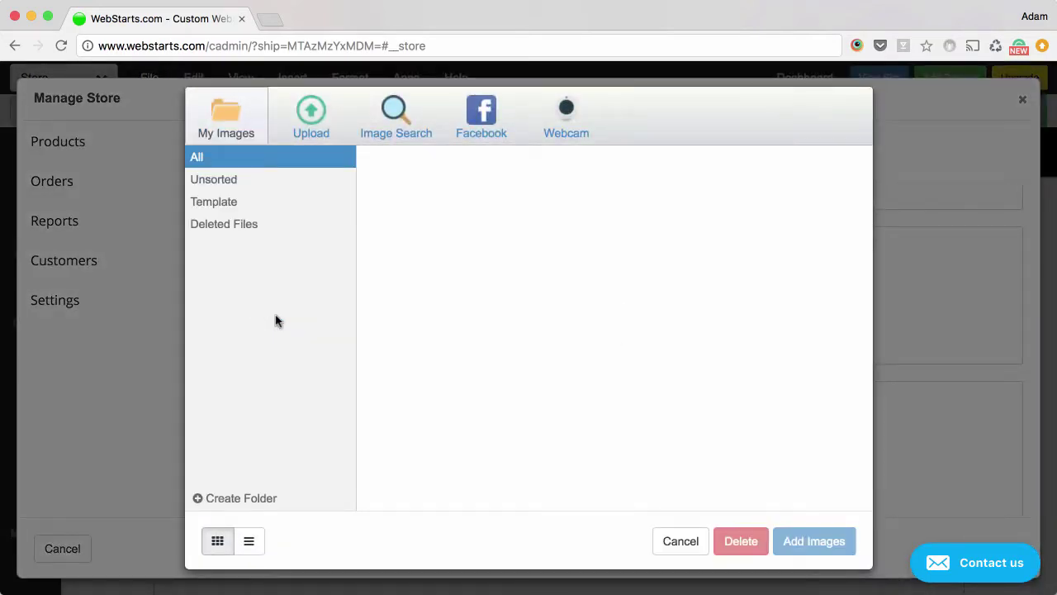
pyautogui.click(397, 128)
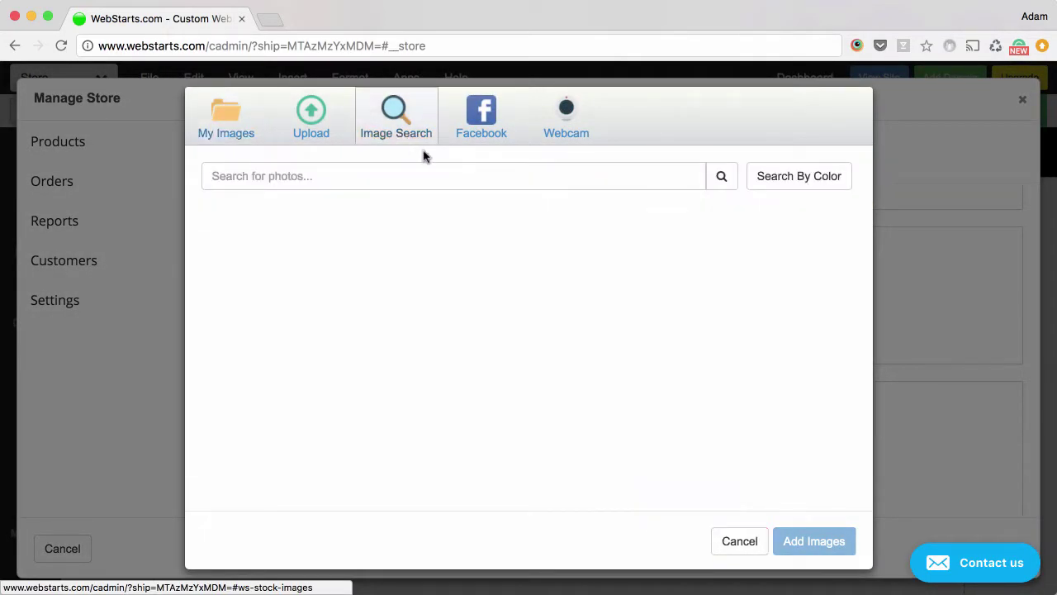
pyautogui.write('box')
pyautogui.press('Return')
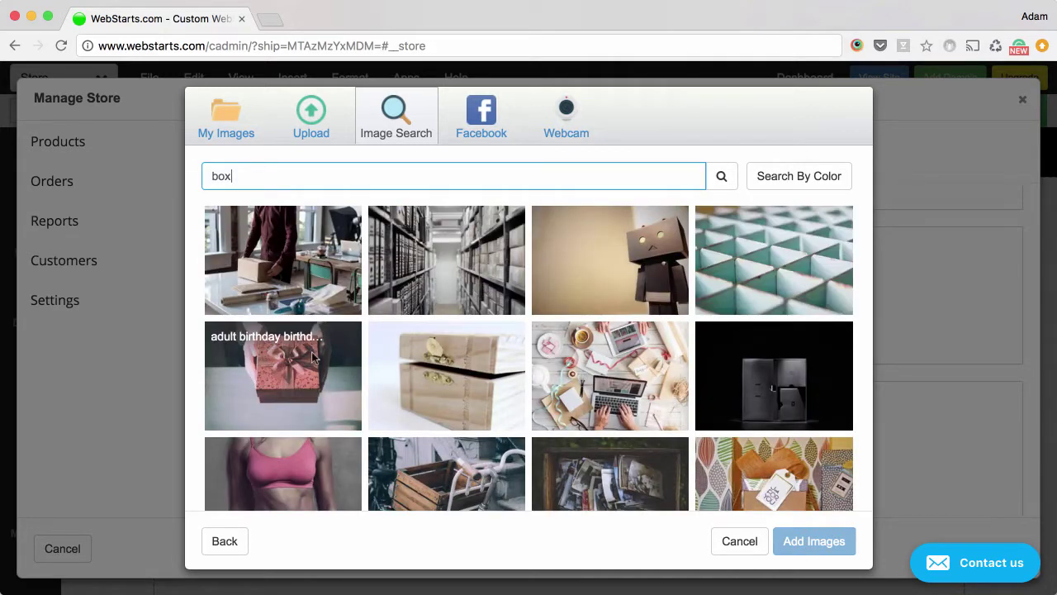
pyautogui.click(311, 352)
pyautogui.click(318, 289)
pyautogui.click(345, 336)
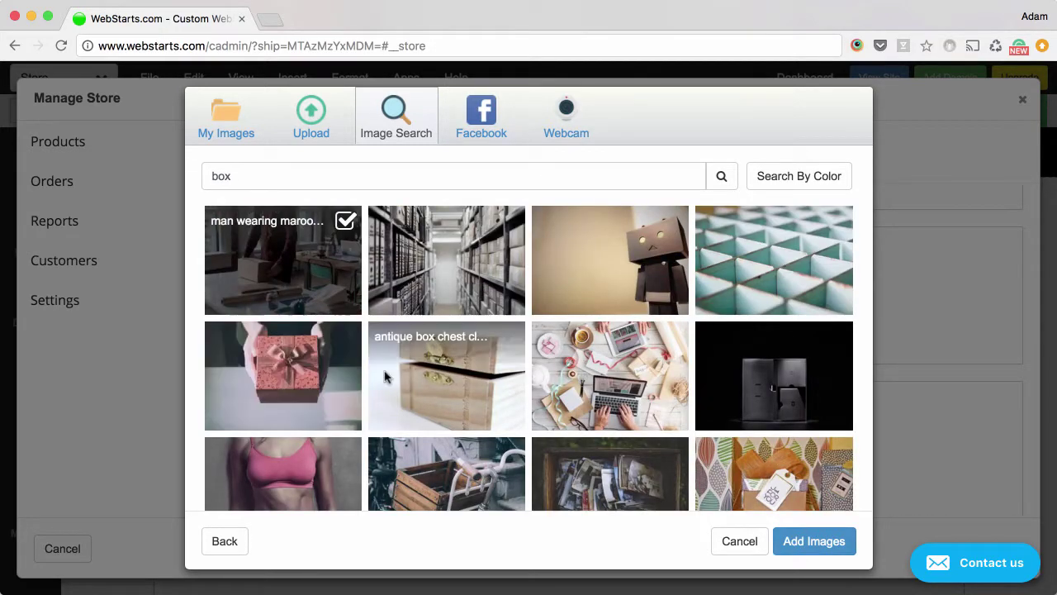
pyautogui.click(813, 541)
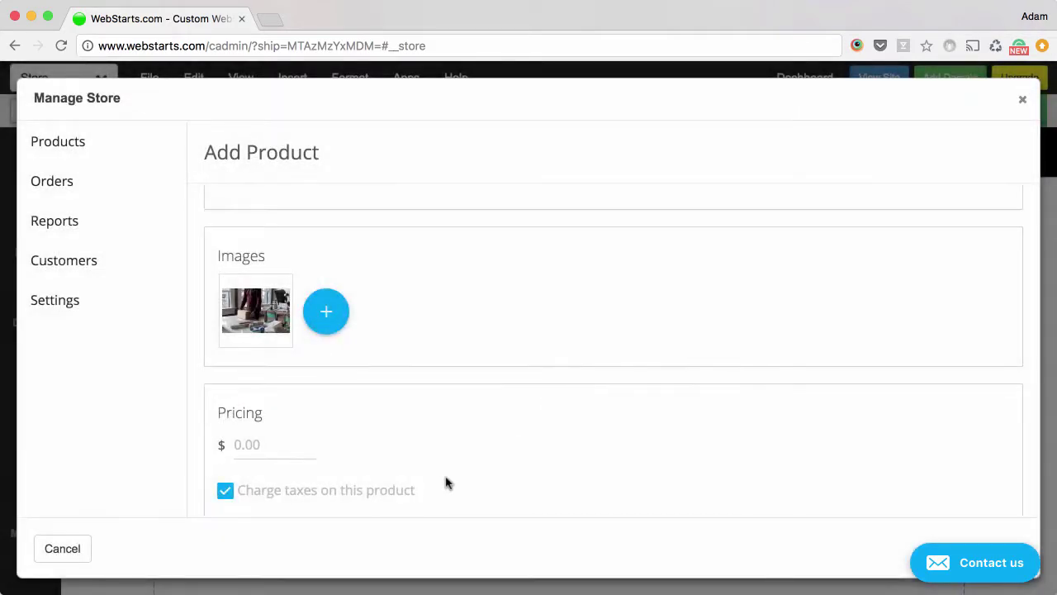
# Step: Set the product price to 20.00
pyautogui.scroll(-3, 448, 482)
pyautogui.click(248, 312)
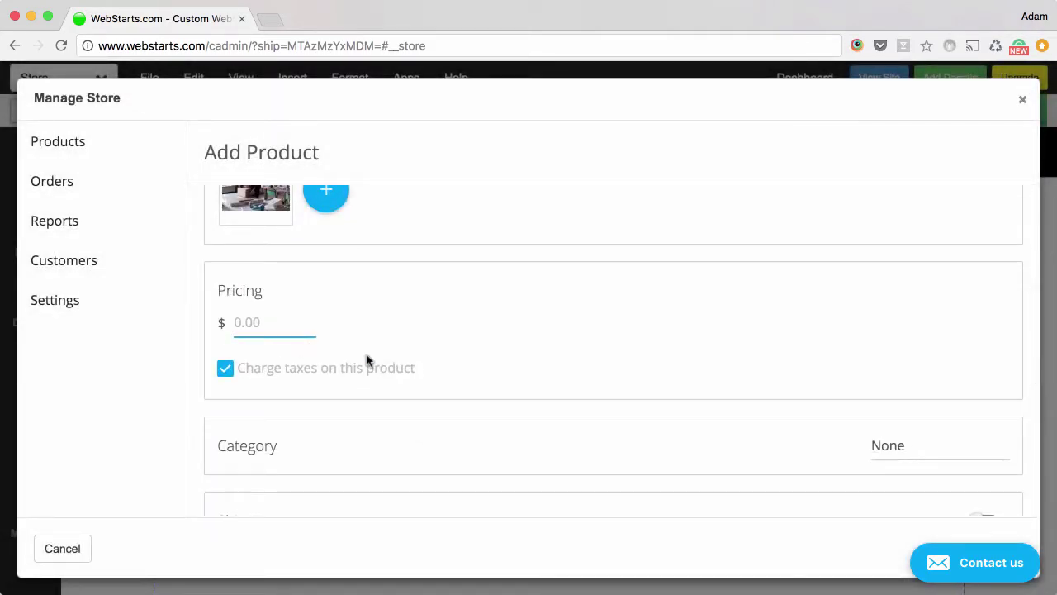
pyautogui.write('20.00')
pyautogui.click(721, 389)
# Step: Enable Digital Delivery with download link text 'Download The Attachment Here'
pyautogui.scroll(-3, 722, 389)
pyautogui.scroll(-5, 721, 389)
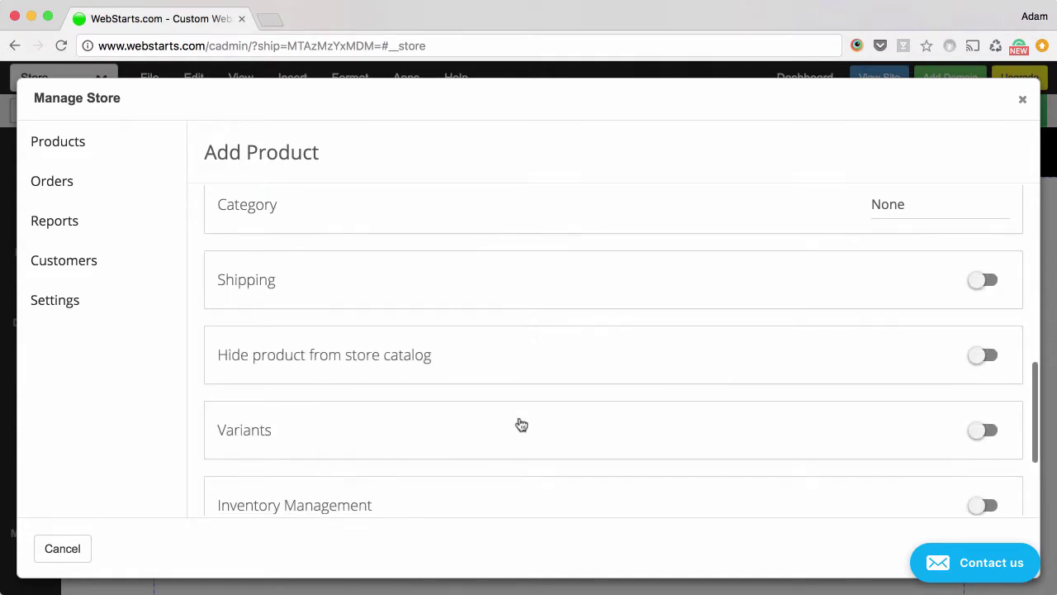
pyautogui.click(996, 438)
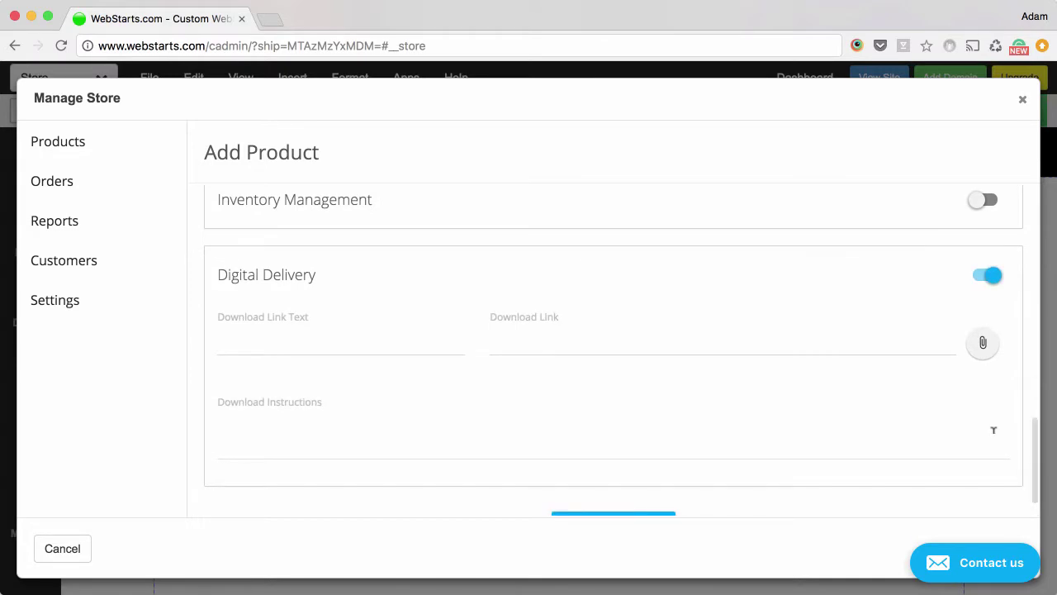
pyautogui.click(313, 347)
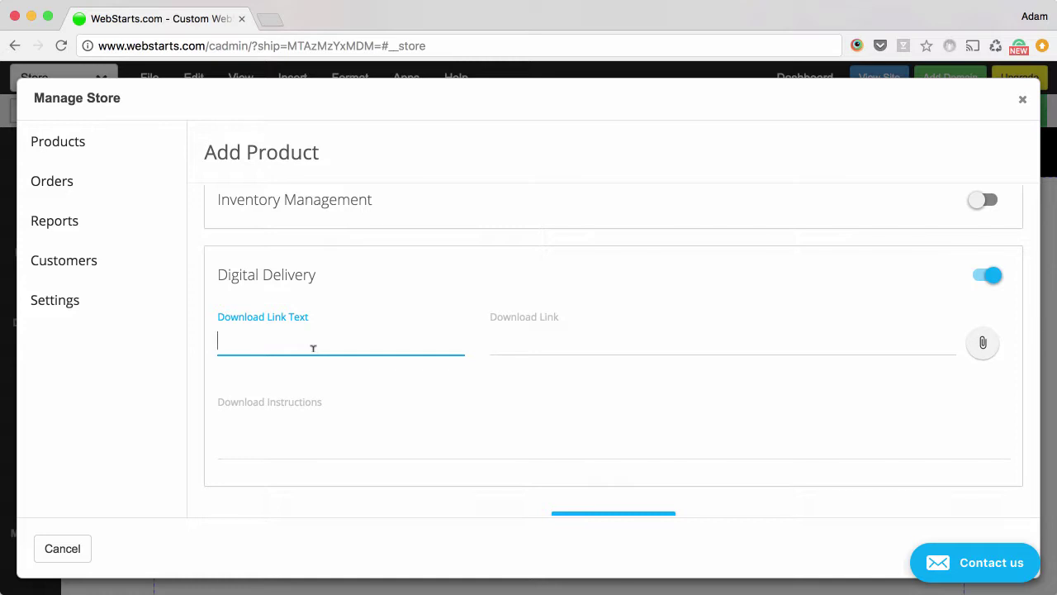
pyautogui.write('Download The Attachment ')
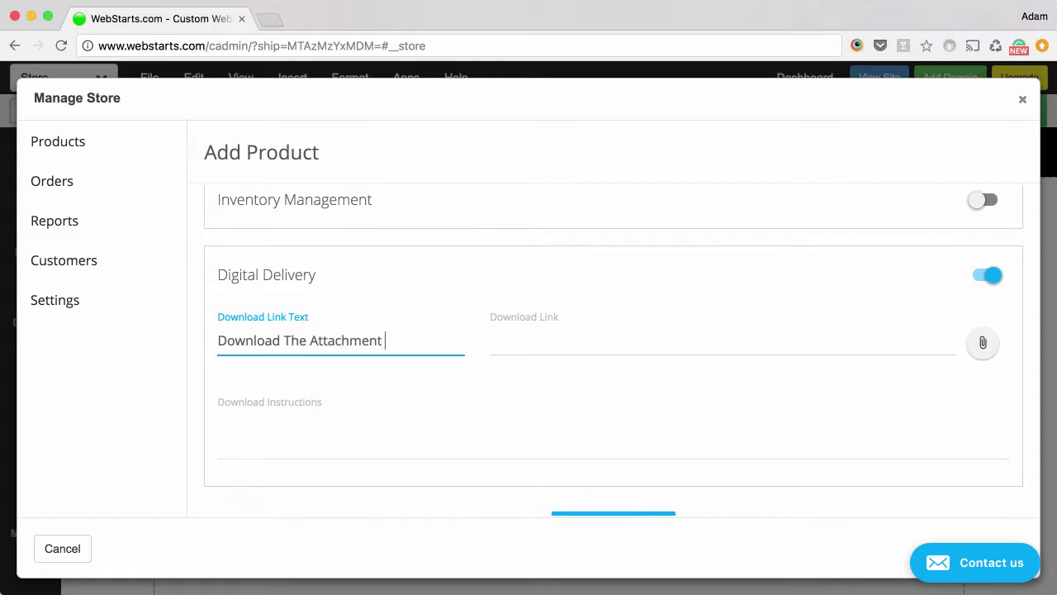
pyautogui.write('Here')
pyautogui.scroll(1, 533, 372)
# Step: Link the download to space.zip from My Files and enter instructions to click the download link
pyautogui.click(988, 360)
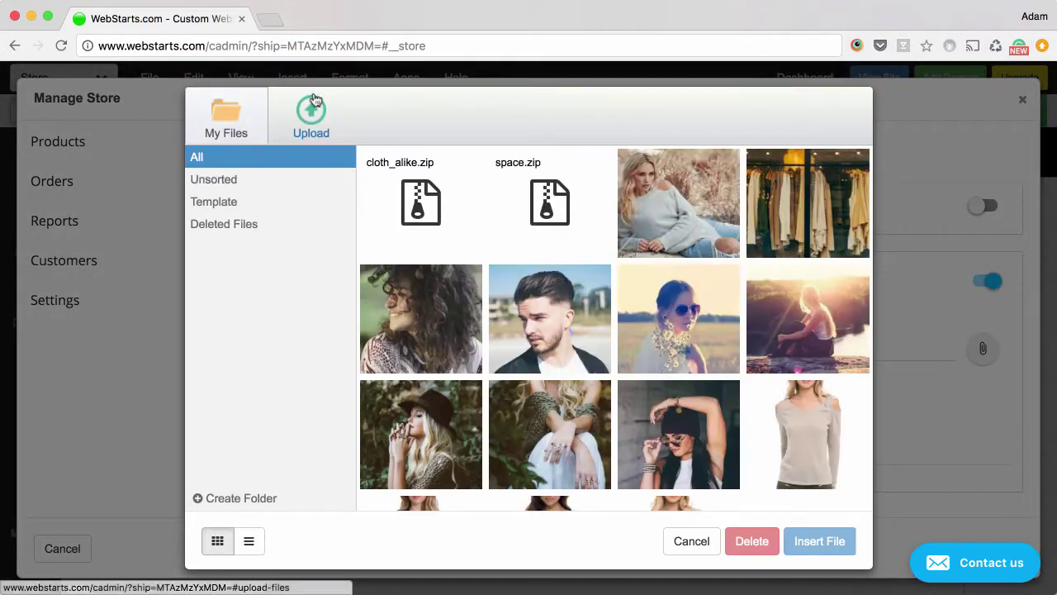
pyautogui.click(312, 106)
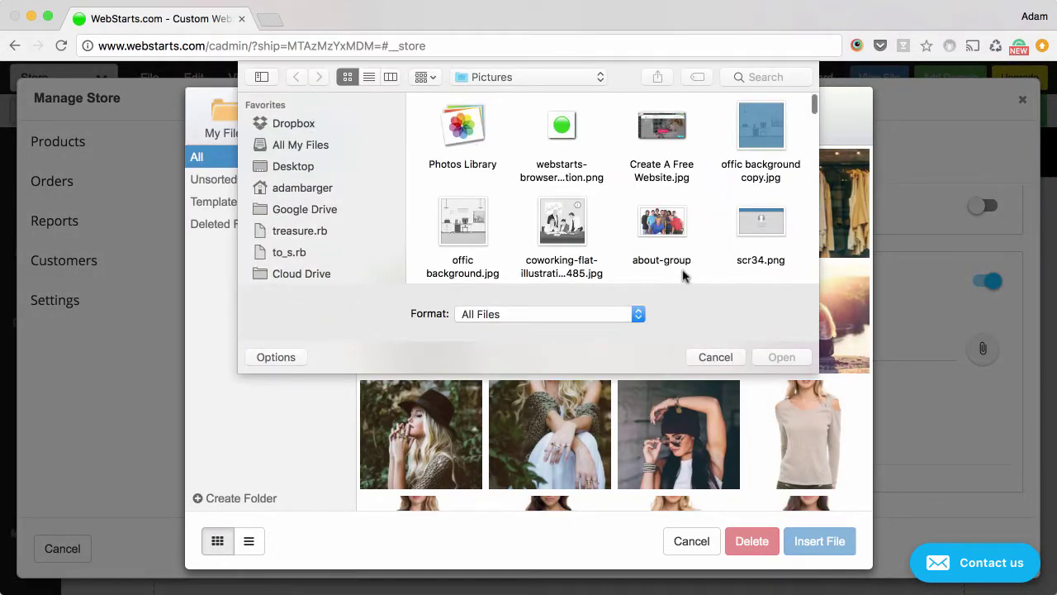
pyautogui.click(717, 357)
pyautogui.click(526, 198)
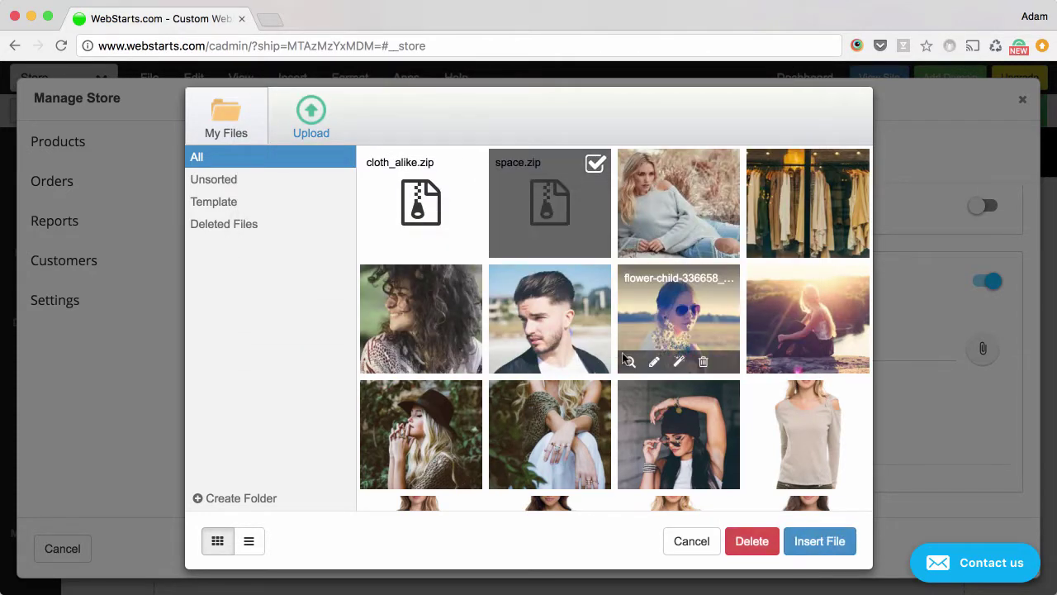
pyautogui.click(855, 552)
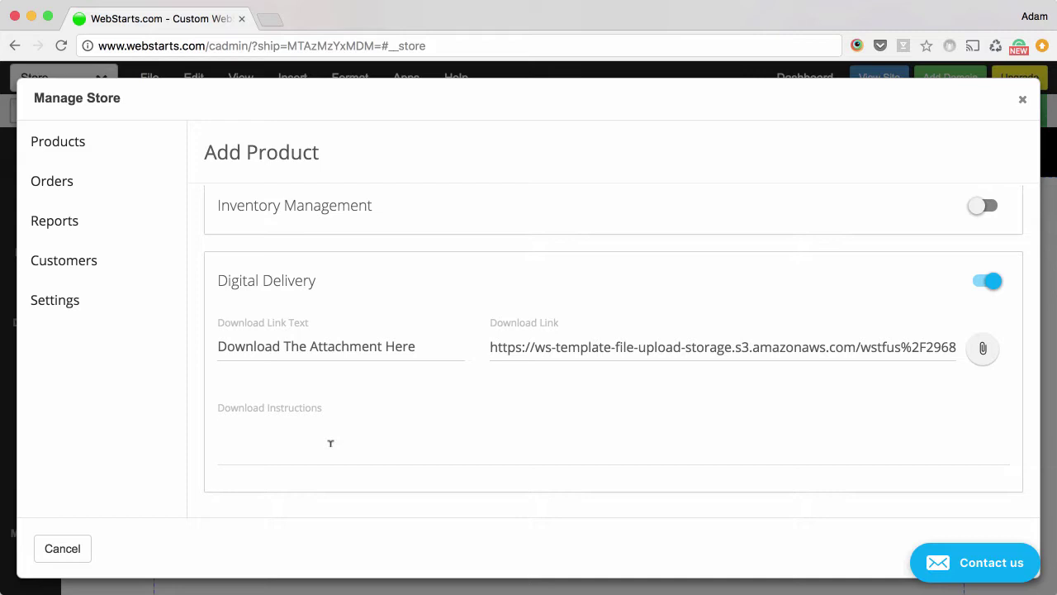
pyautogui.write('Click the link labeled "Downlo')
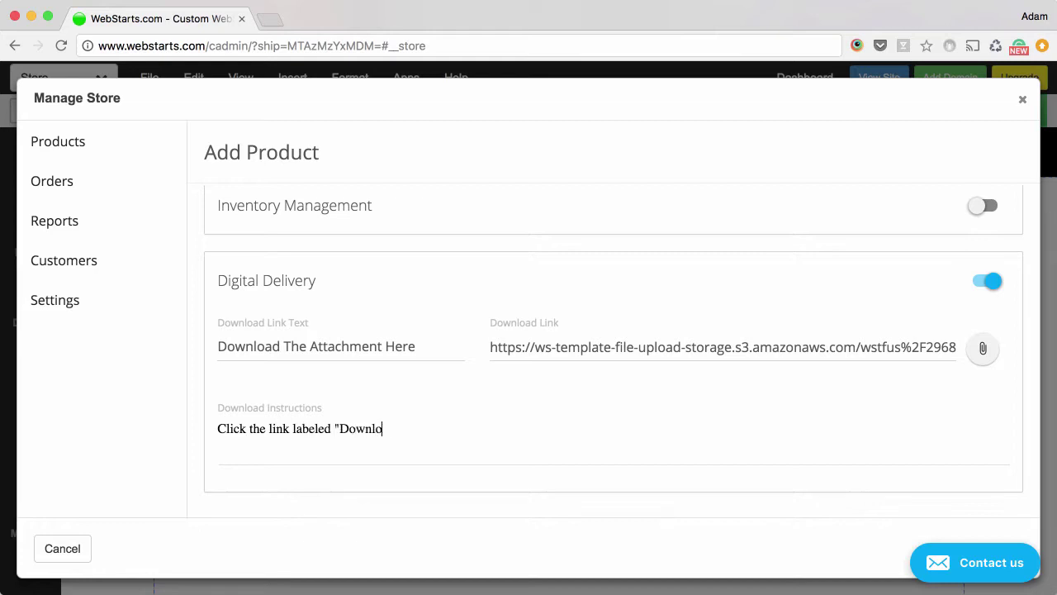
pyautogui.write('ad the attachment here"')
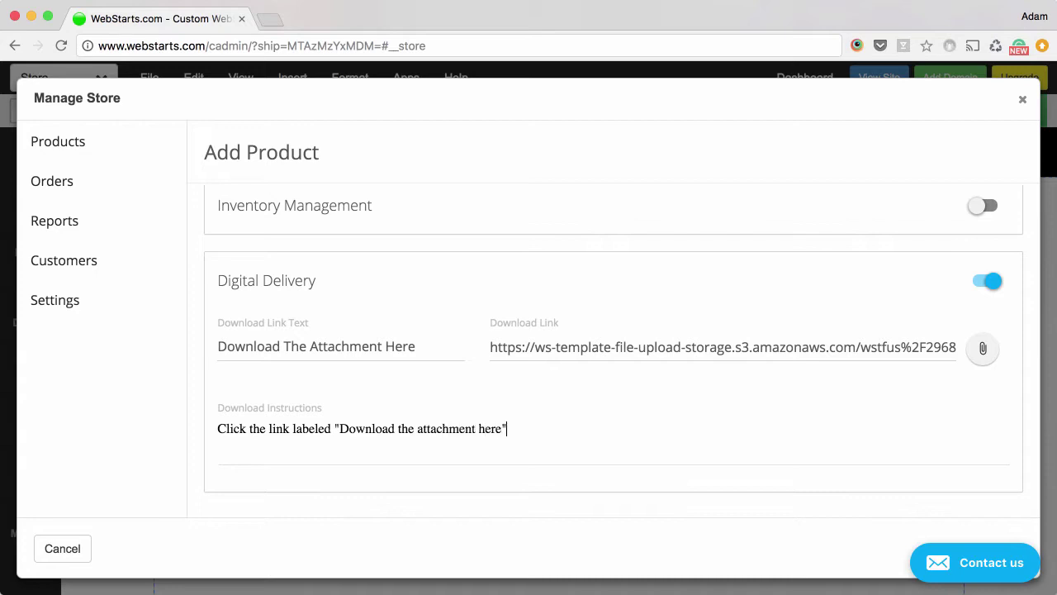
pyautogui.write(' to download your attachment.')
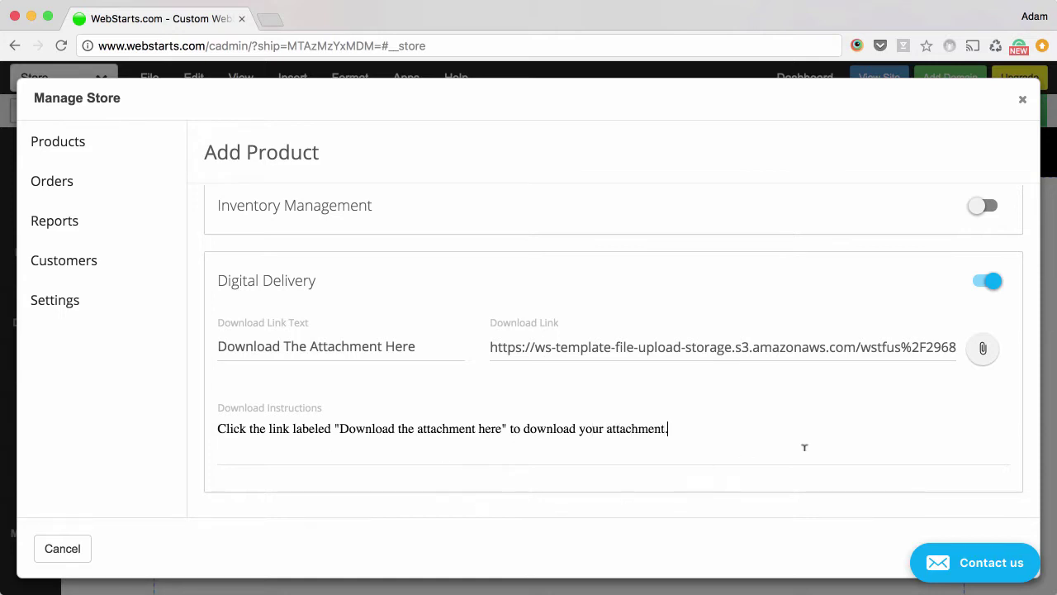
pyautogui.scroll(-2, 802, 443)
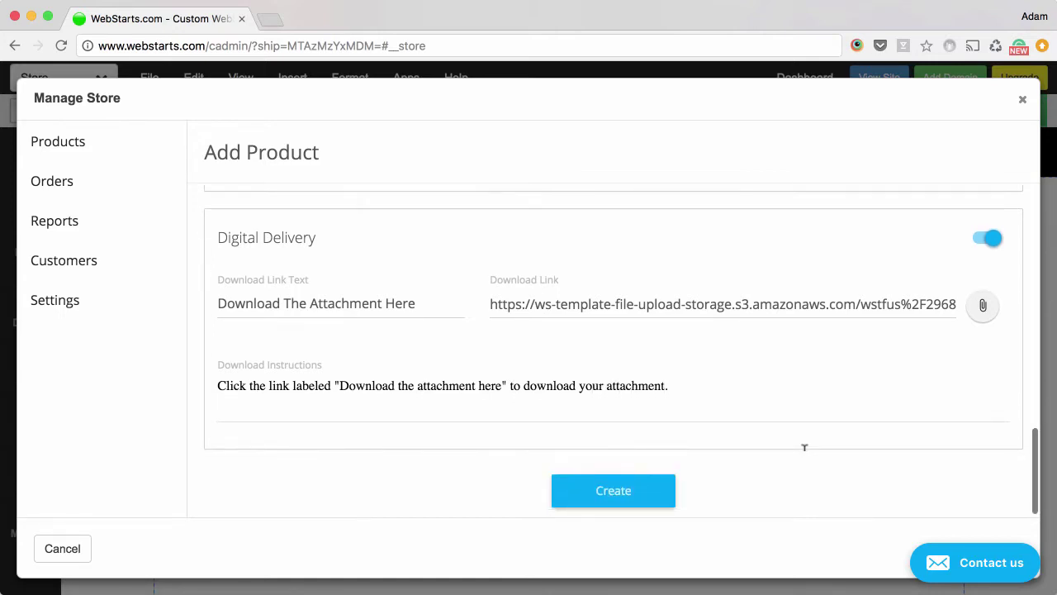
# Step: Create the product, save the Store page, and open the live site in a new tab
pyautogui.click(602, 493)
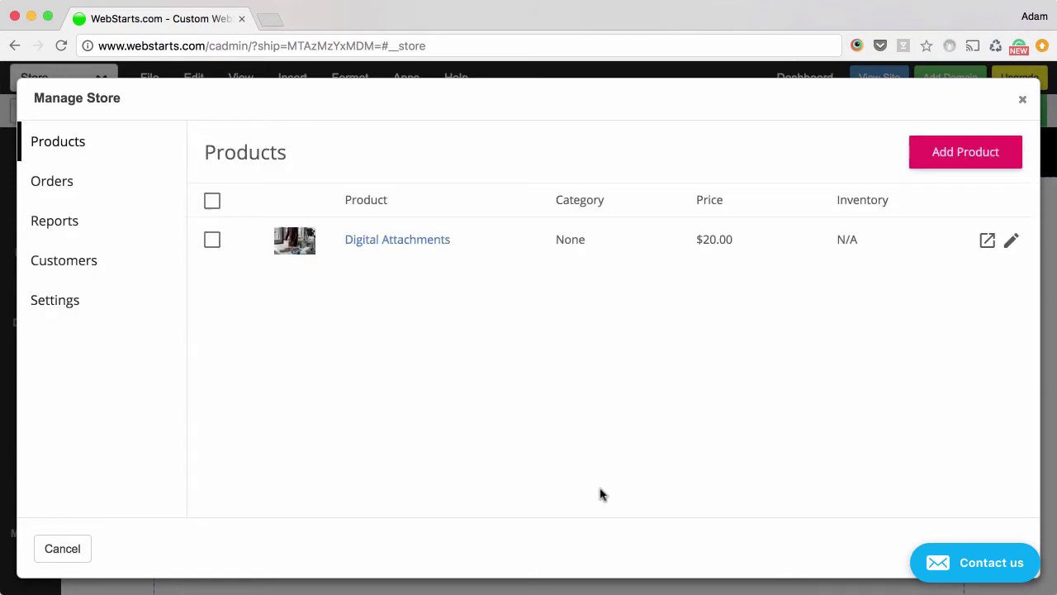
pyautogui.click(1025, 102)
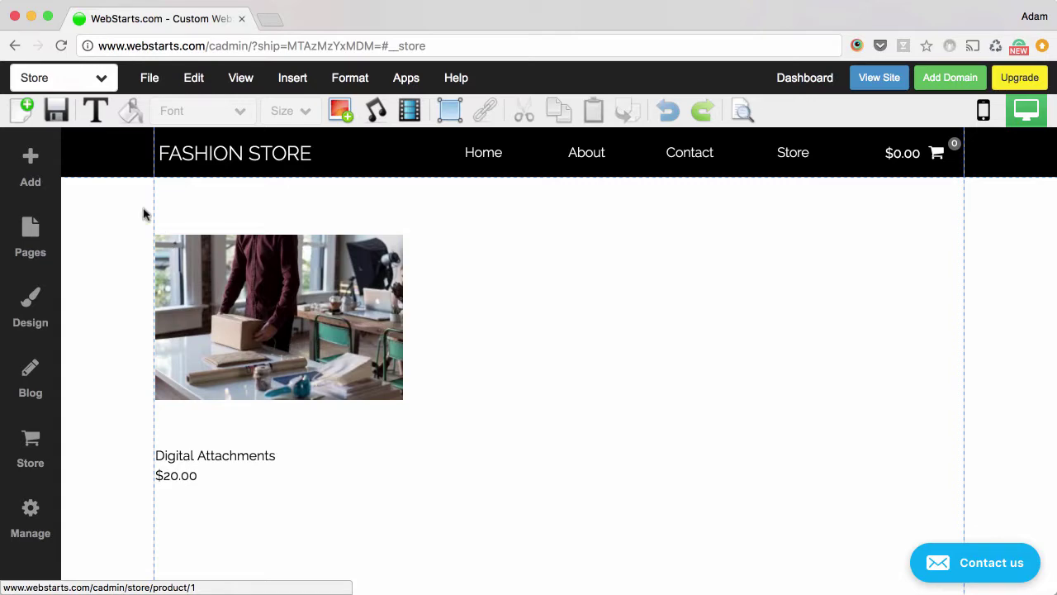
pyautogui.click(56, 111)
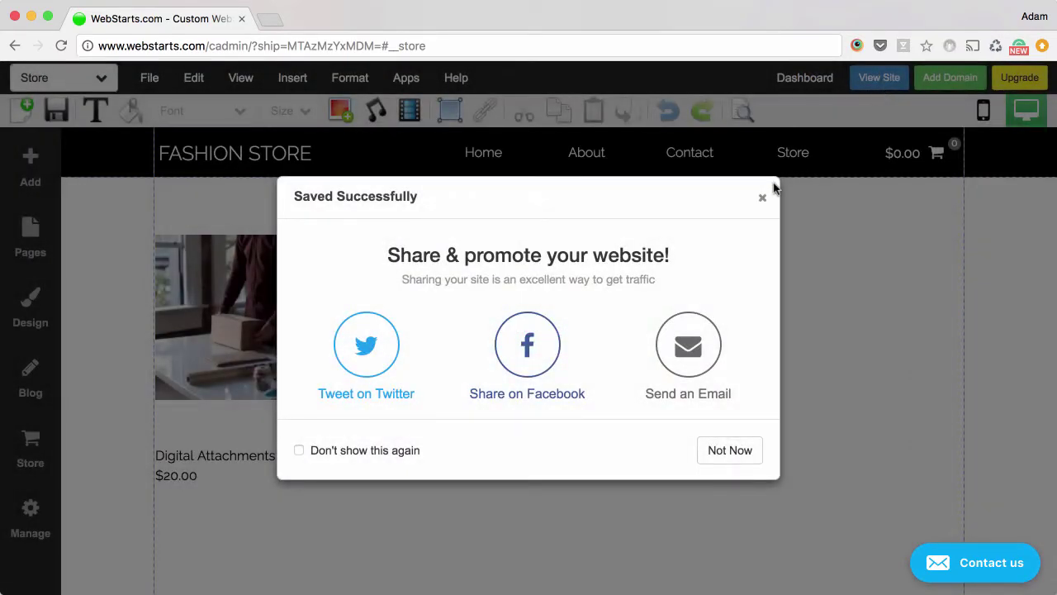
pyautogui.click(764, 198)
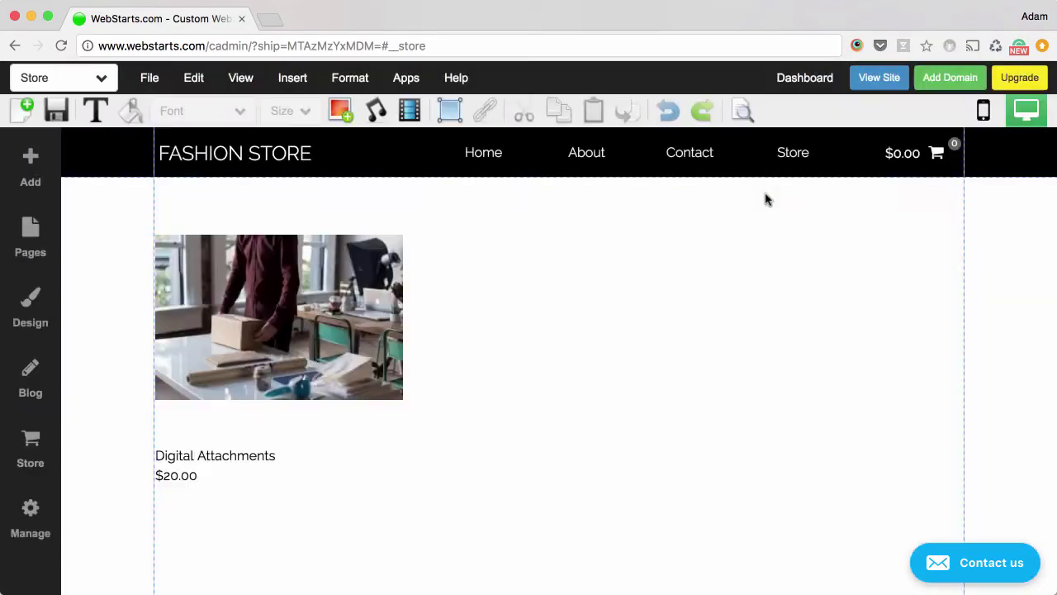
pyautogui.click(875, 76)
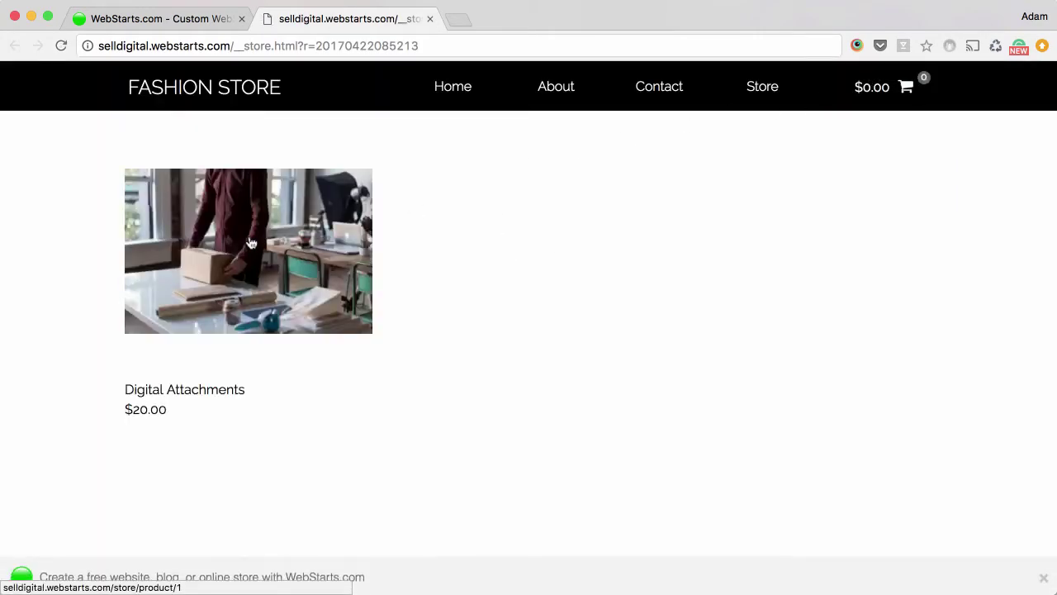
# Step: Add one Digital Attachments ($20.00) to the cart on the live site and proceed to checkout
pyautogui.click(251, 242)
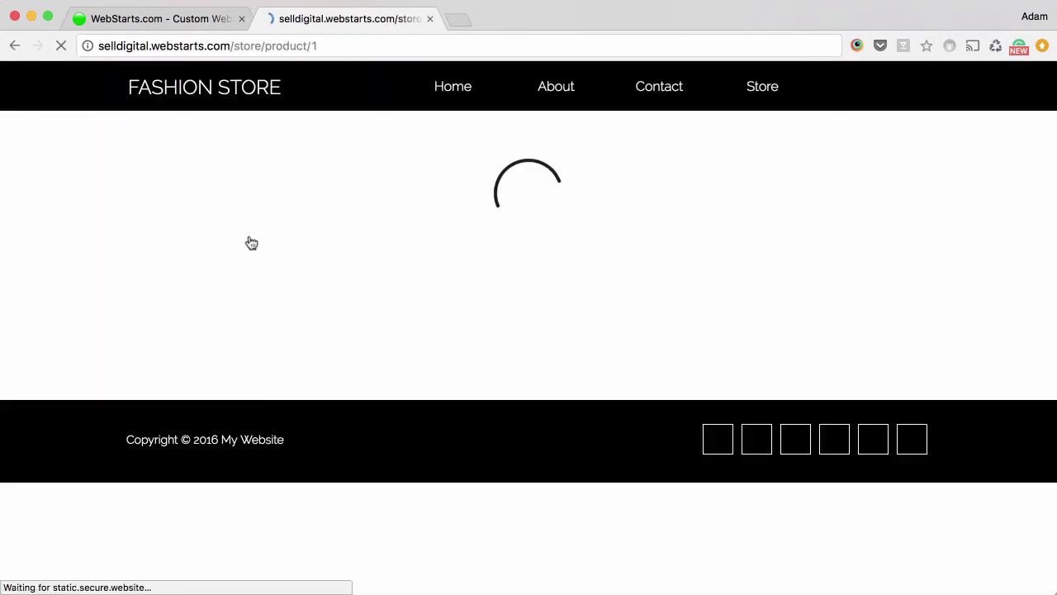
pyautogui.moveTo(317, 307)
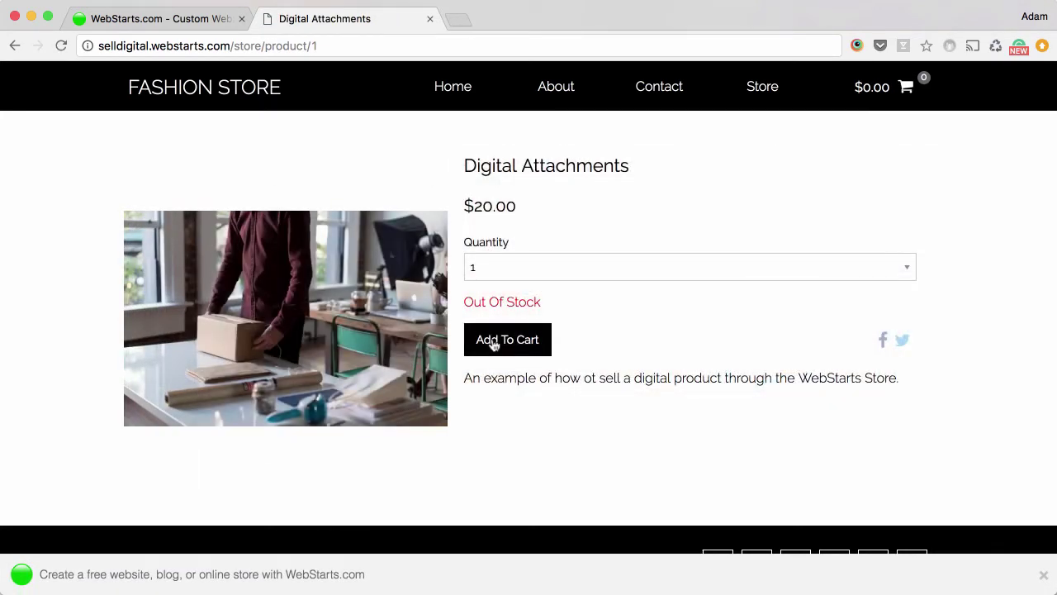
pyautogui.click(493, 344)
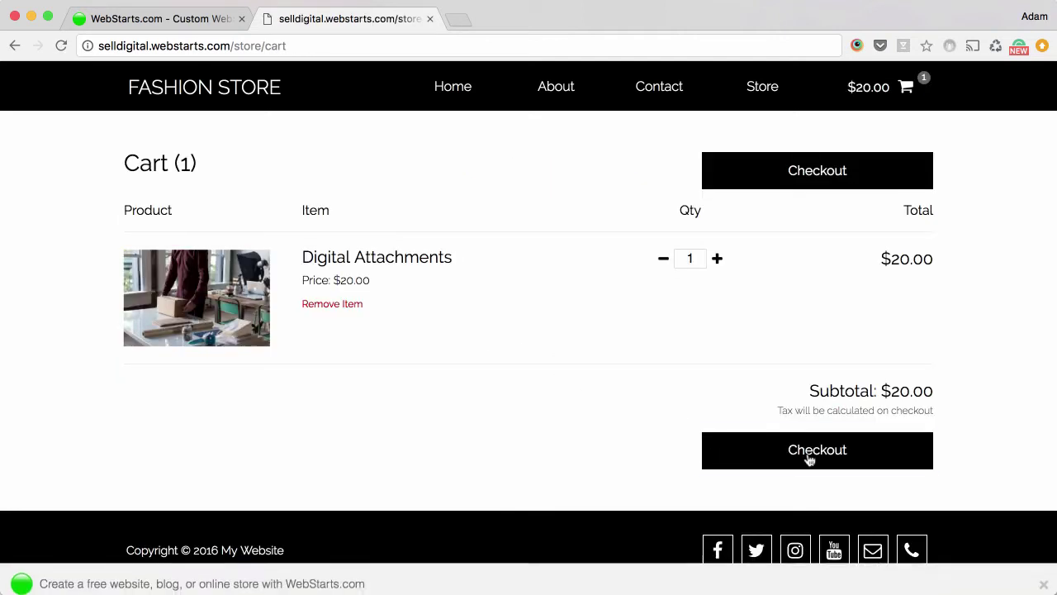
pyautogui.click(809, 452)
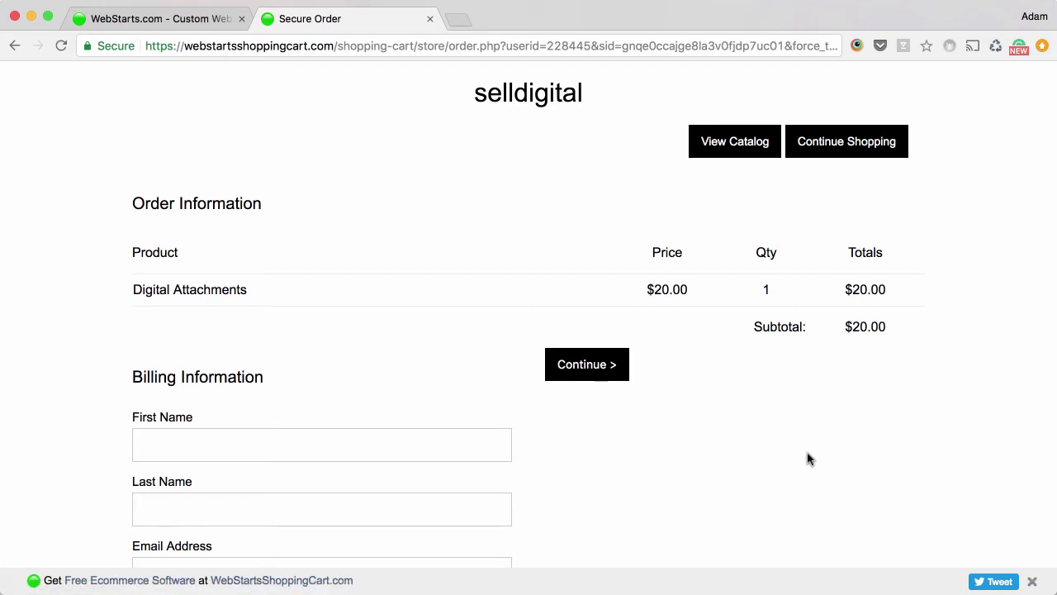
pyautogui.scroll(-10, 809, 459)
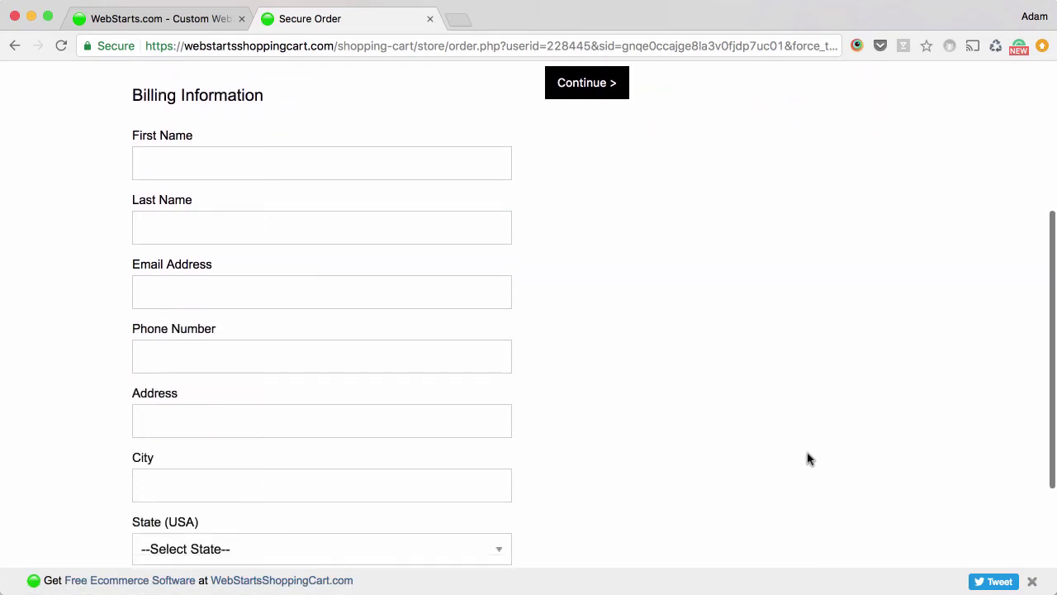
pyautogui.scroll(6, 808, 459)
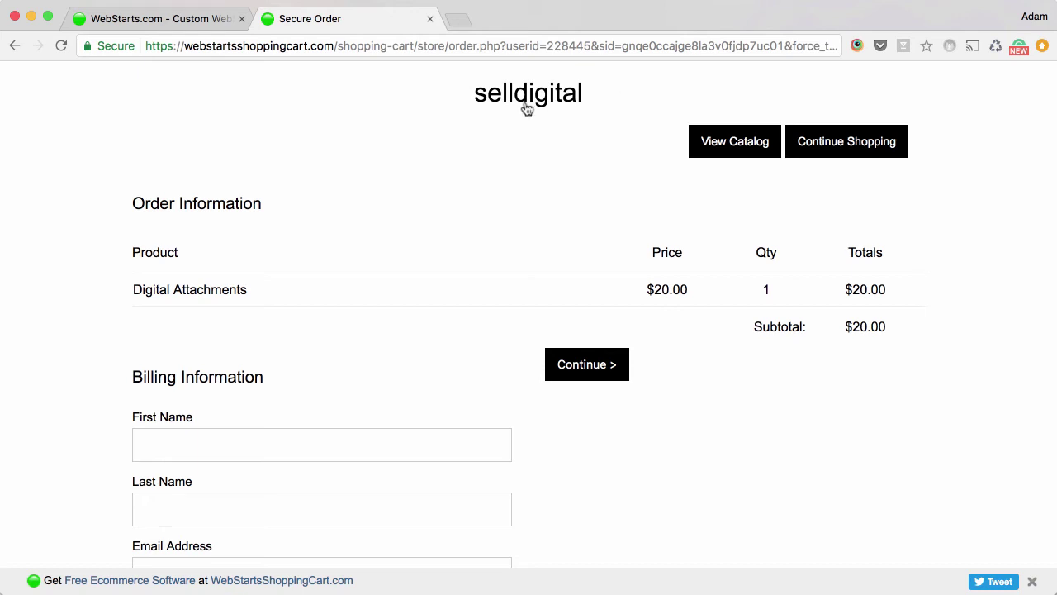
pyautogui.scroll(2, 470, 119)
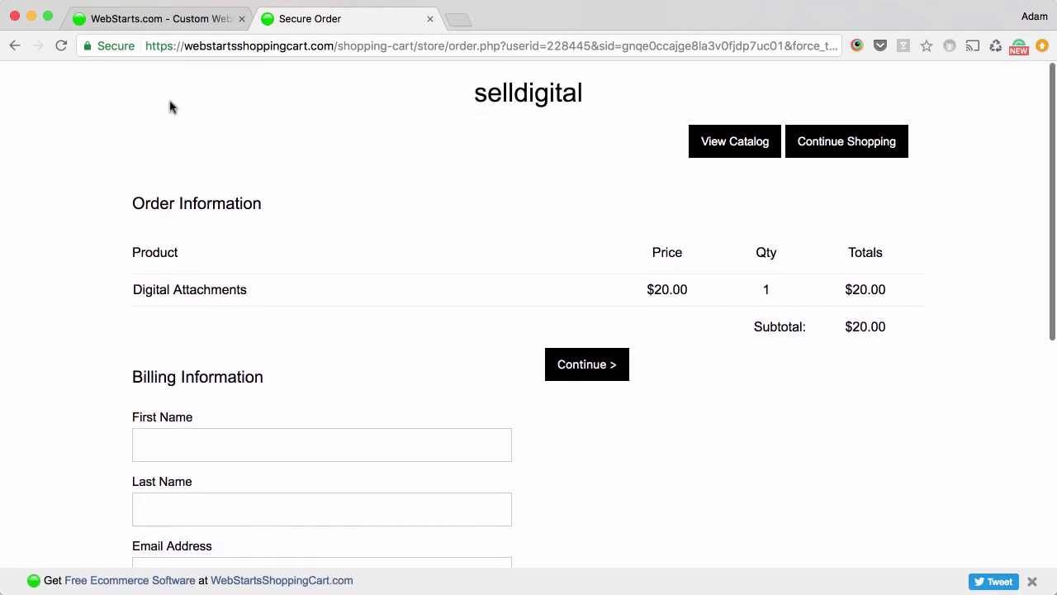